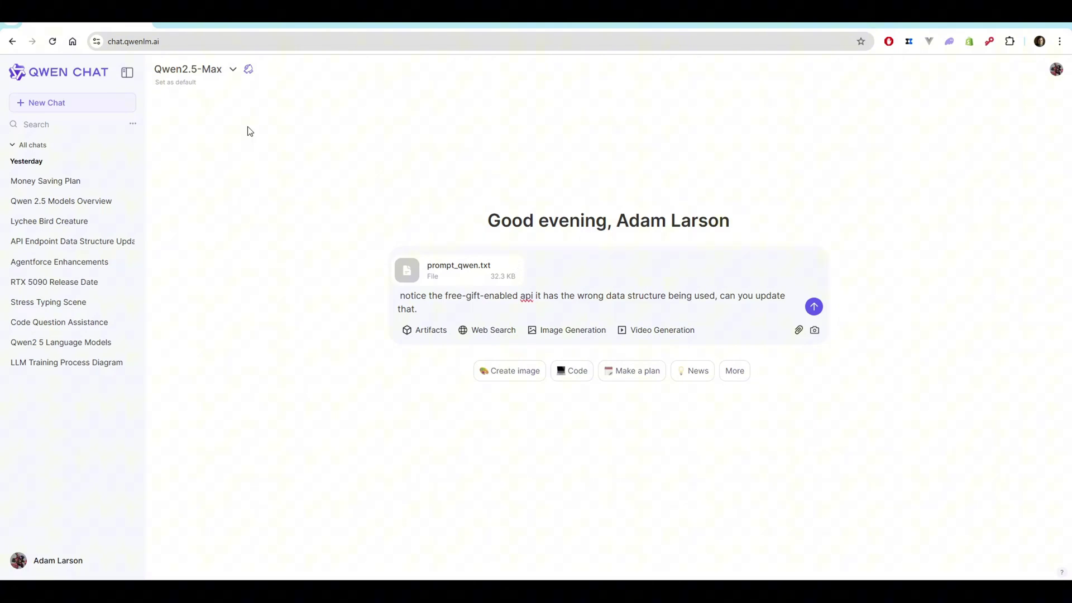
# Step: Switch the model to Qwen2.5-VL-72B-Instruct and send the attached file with the data-structure question
pyautogui.click(233, 69)
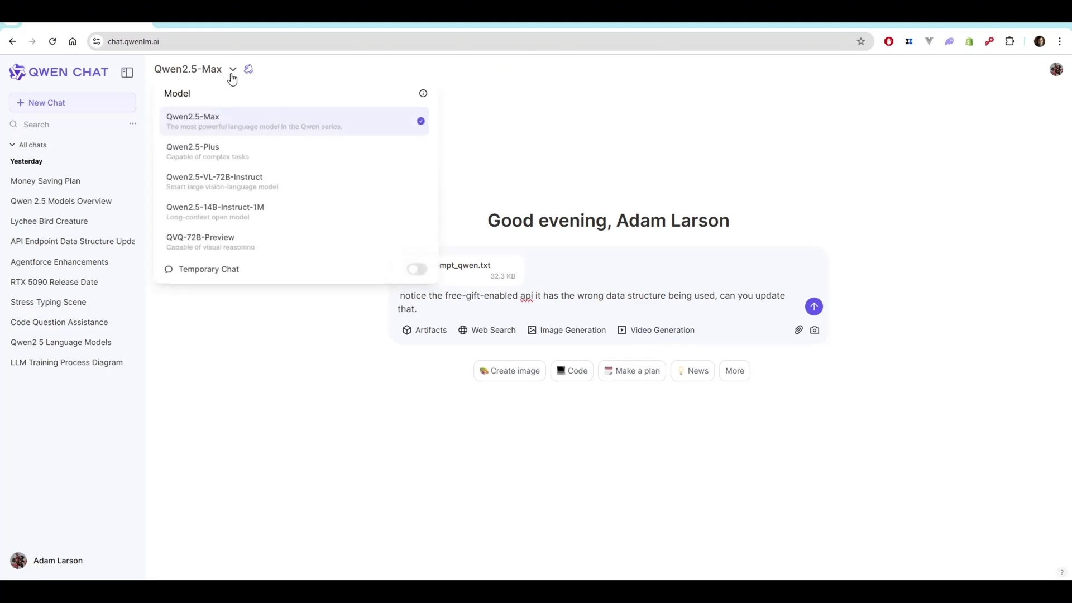
pyautogui.click(284, 189)
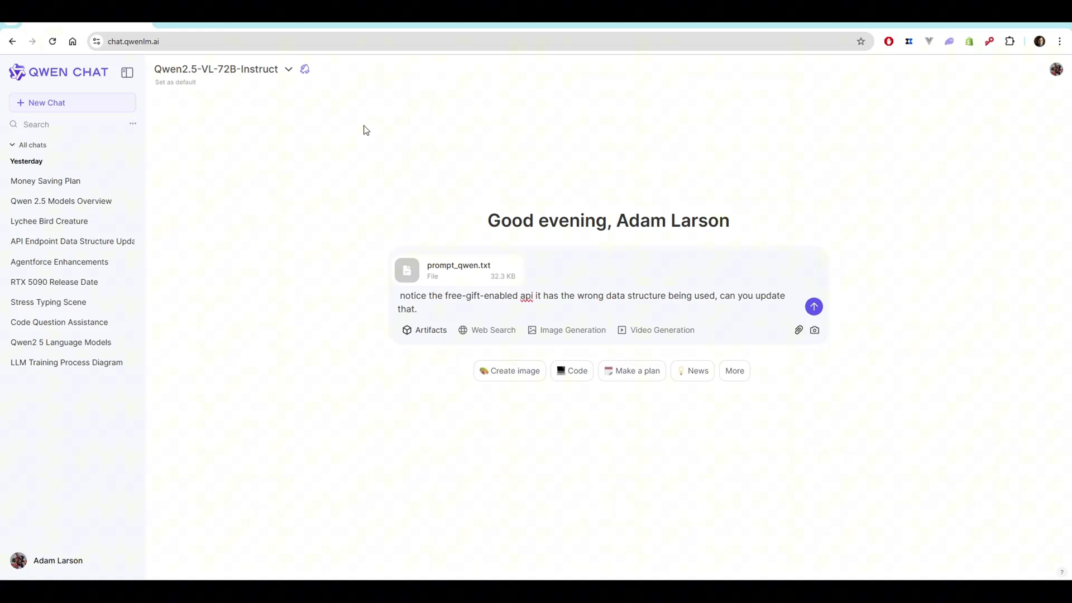
pyautogui.click(814, 307)
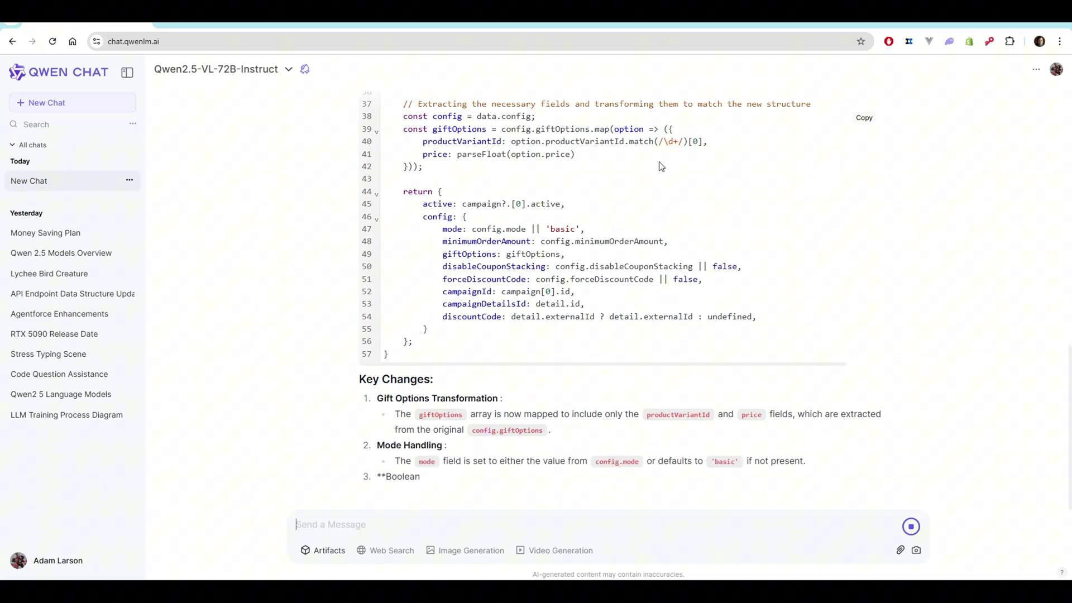
pyautogui.scroll(4, 570, 321)
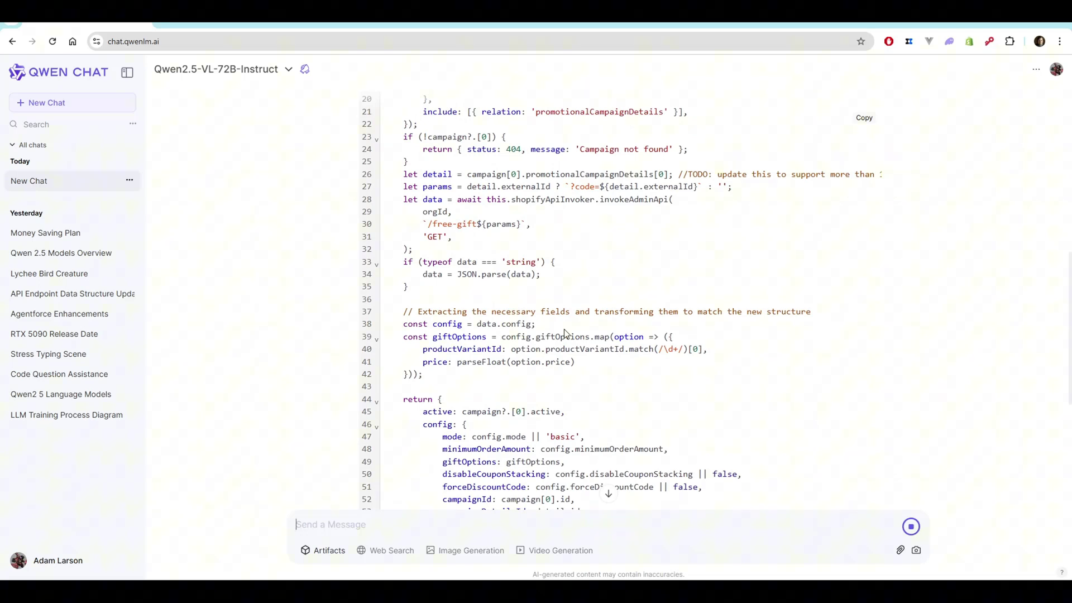
pyautogui.moveTo(540, 375); pyautogui.dragTo(391, 333)
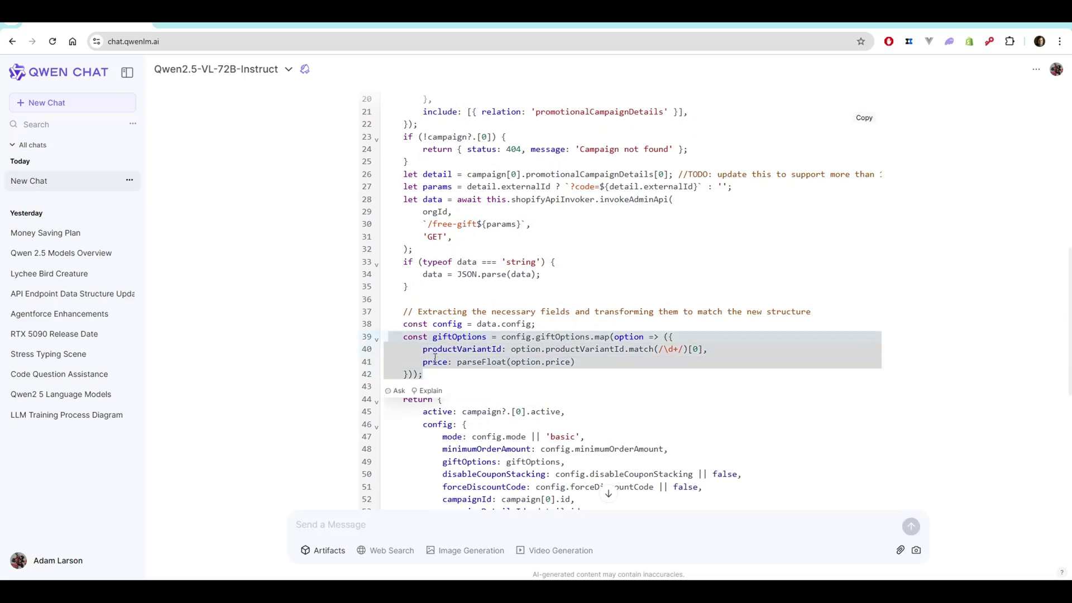
pyautogui.scroll(-3, 391, 333)
pyautogui.moveTo(581, 306); pyautogui.dragTo(437, 304)
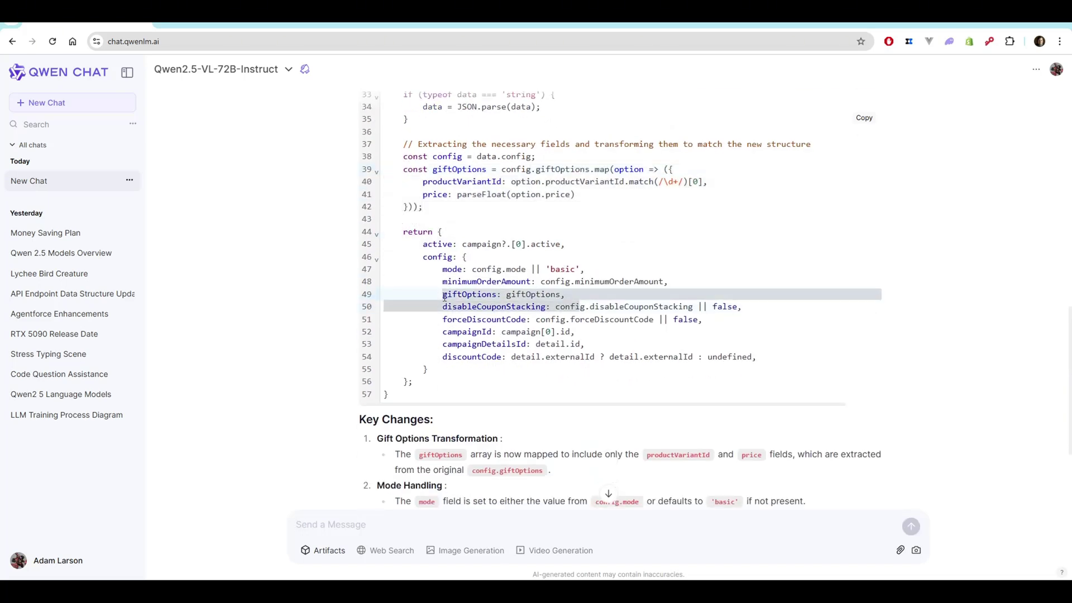
pyautogui.scroll(-3, 505, 356)
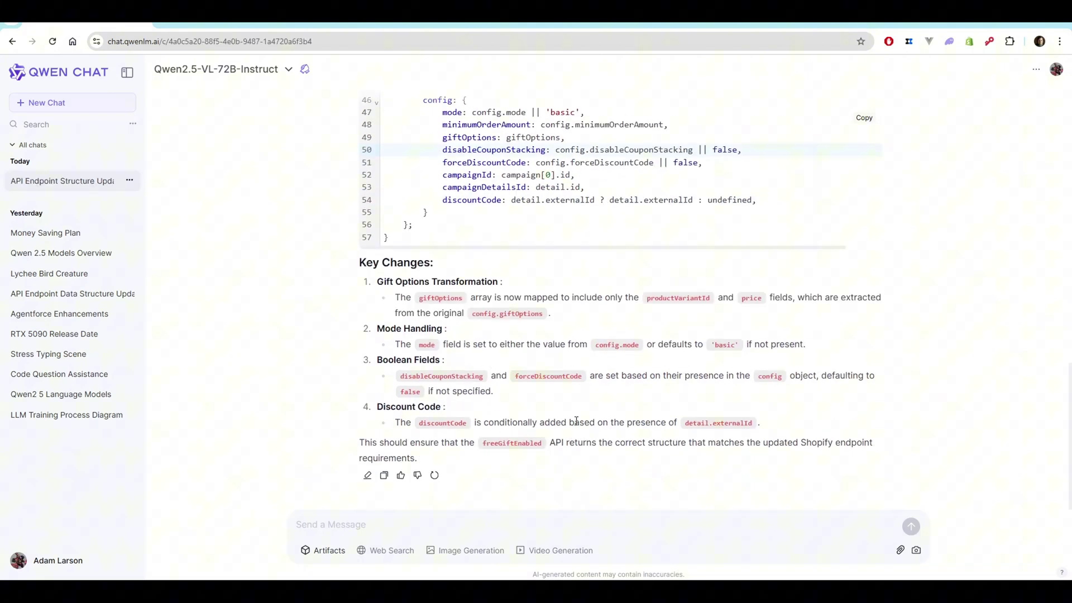
pyautogui.scroll(5, 532, 353)
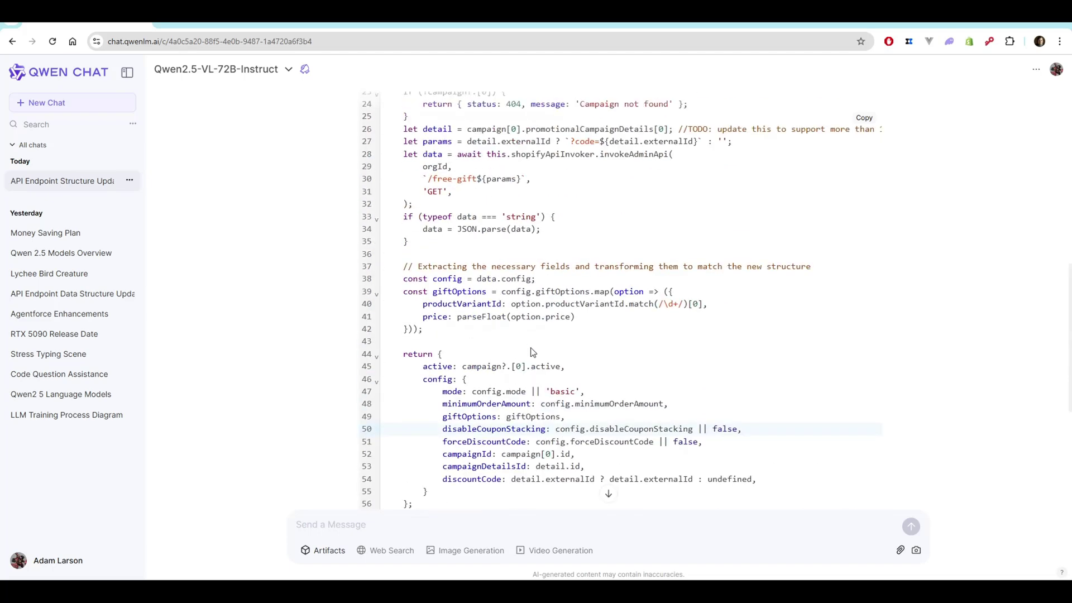
pyautogui.scroll(2, 532, 353)
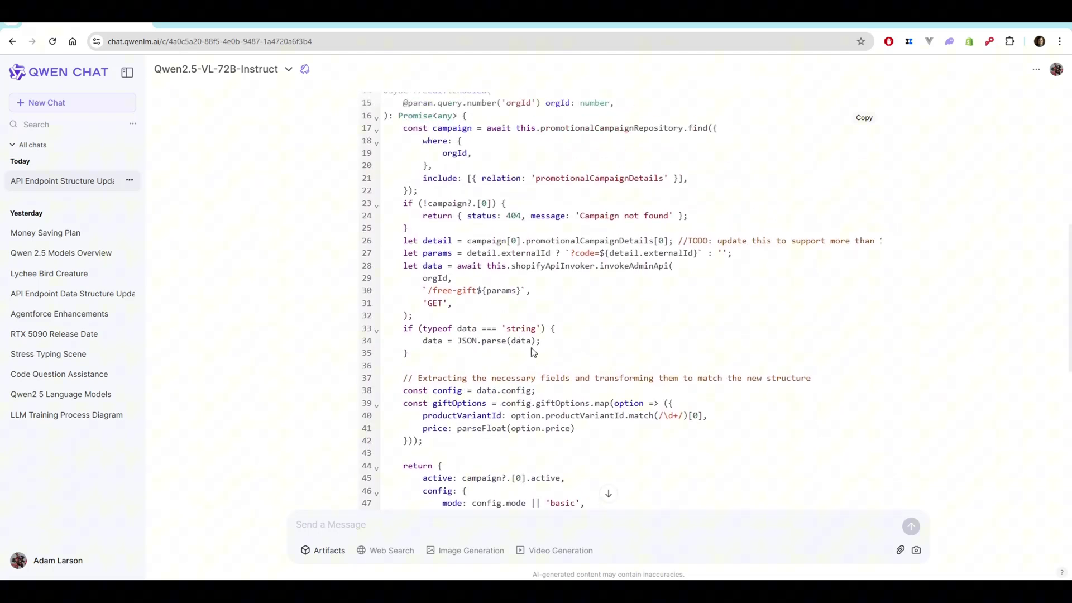
pyautogui.scroll(6, 547, 362)
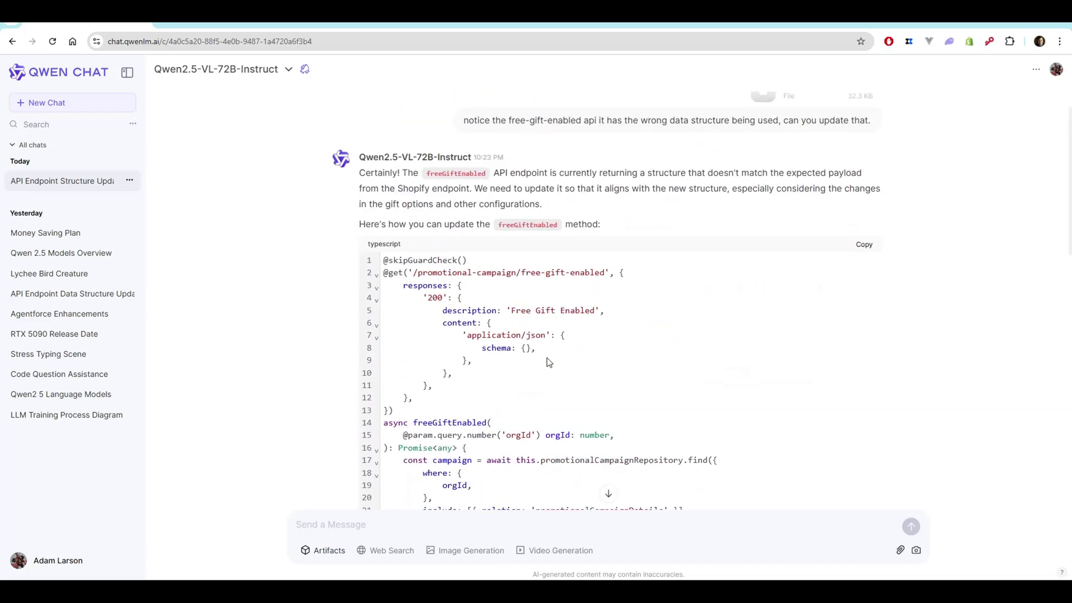
pyautogui.scroll(-11, 547, 362)
pyautogui.scroll(11, 547, 360)
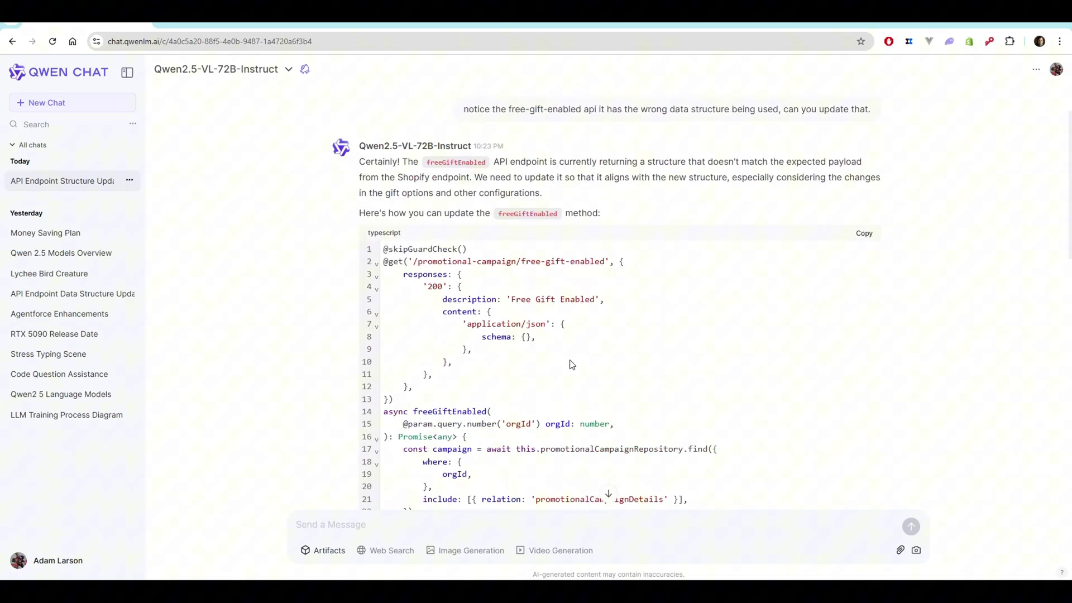
pyautogui.scroll(-9, 553, 390)
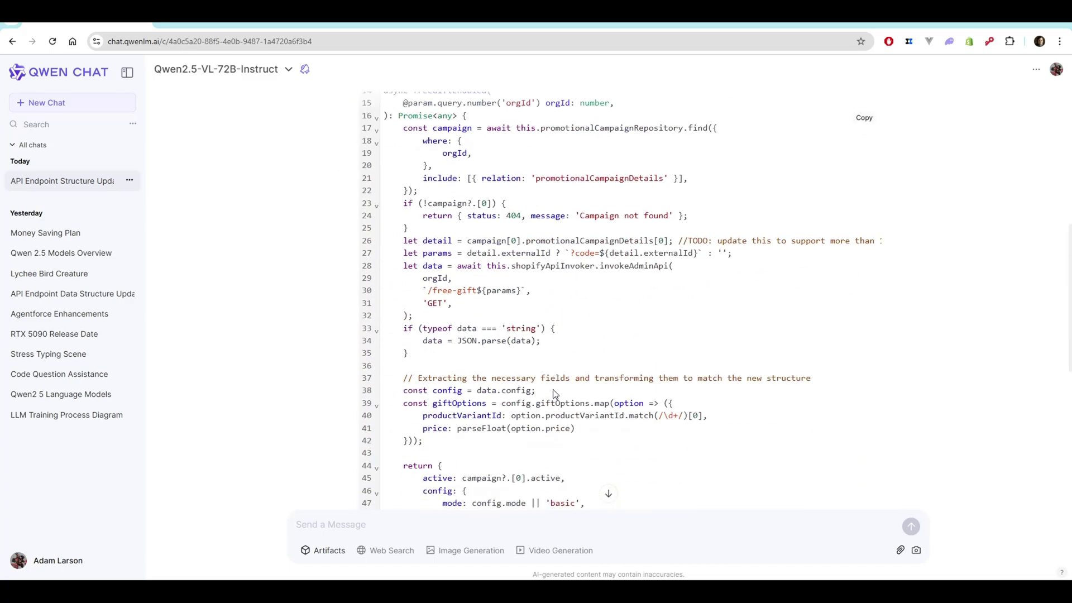
# Step: Open the earlier Code Question Assistance chat and mark its free-gift-enabled question
pyautogui.click(53, 395)
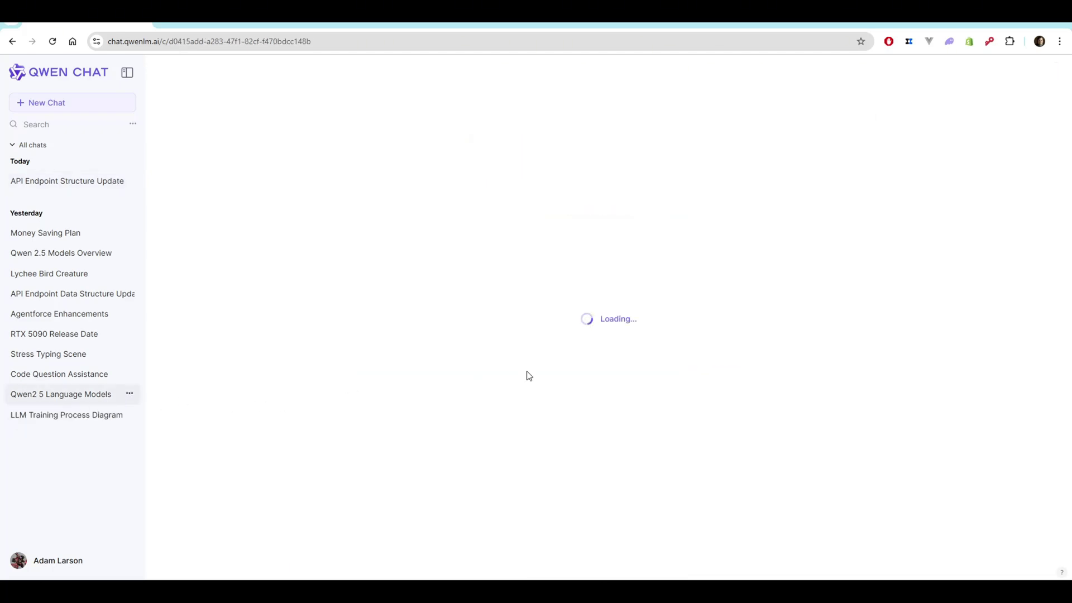
pyautogui.hotkey('alt', 'Left')
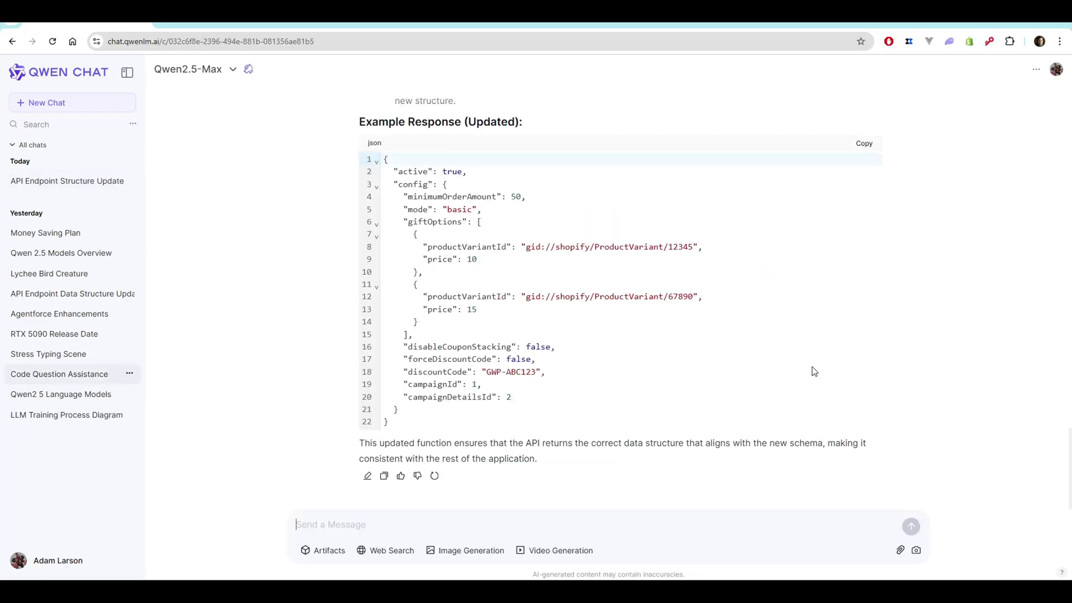
pyautogui.scroll(20, 1003, 363)
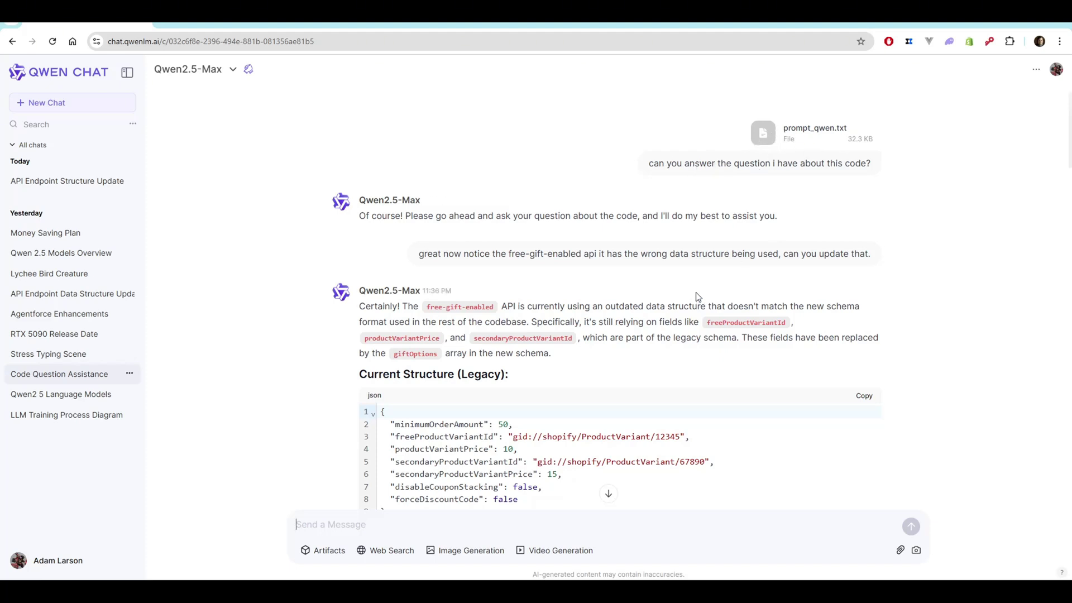
pyautogui.moveTo(464, 256); pyautogui.dragTo(869, 255)
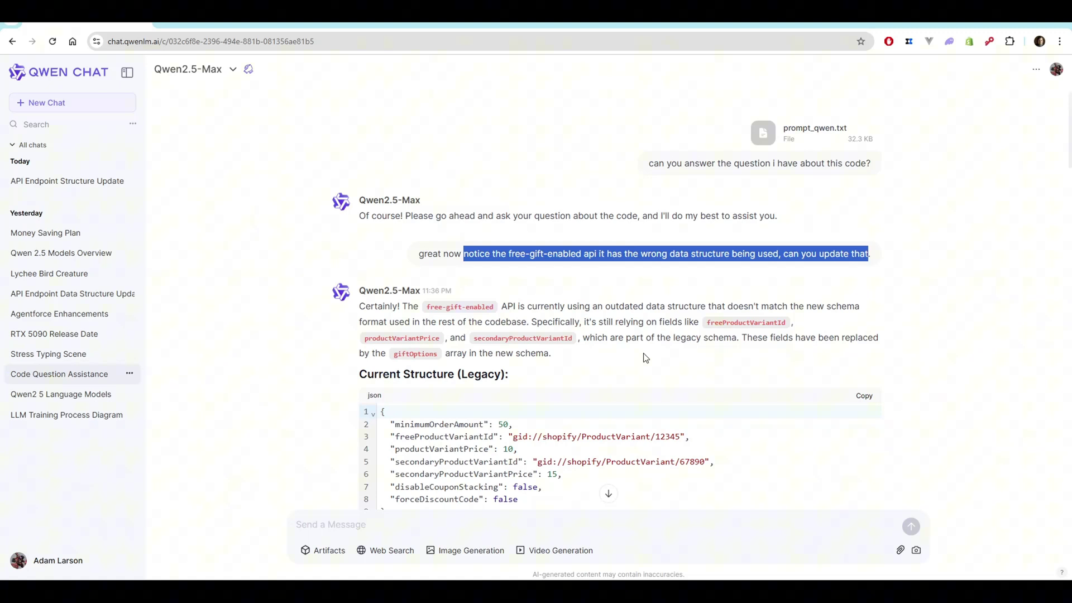
# Step: Review Qwen2.5-Max's legacy and new structure code blocks by selecting them
pyautogui.scroll(-2, 653, 310)
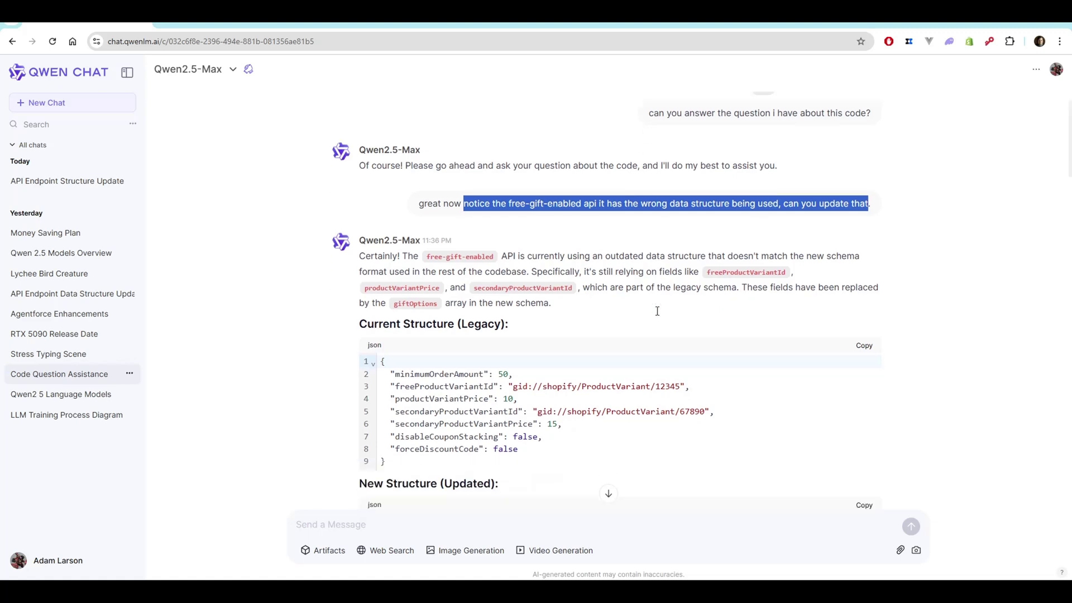
pyautogui.scroll(-2, 416, 224)
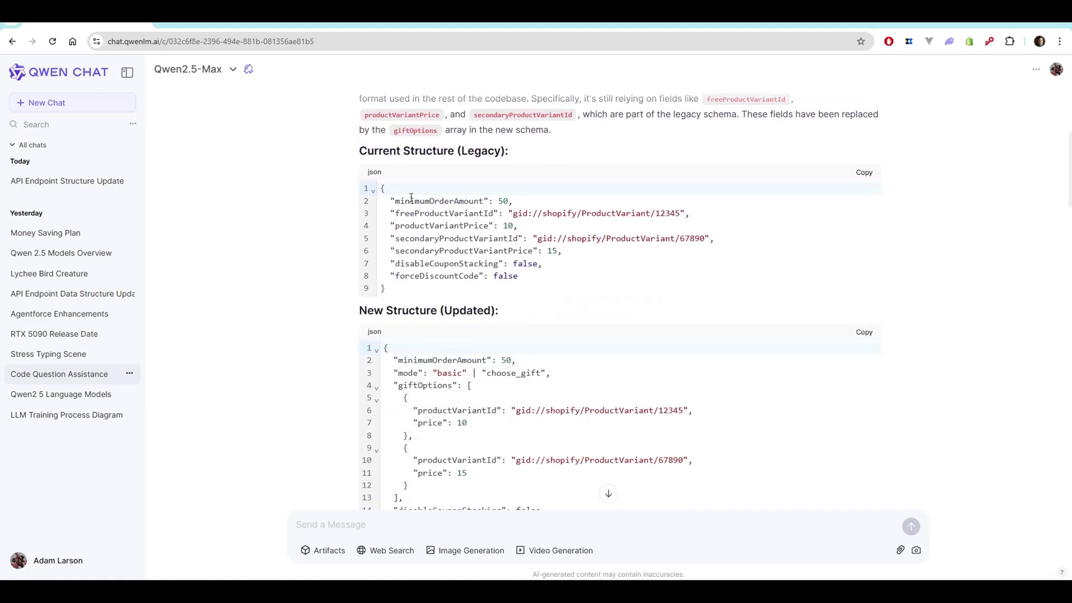
pyautogui.moveTo(391, 199); pyautogui.dragTo(520, 278)
pyautogui.scroll(-3, 489, 289)
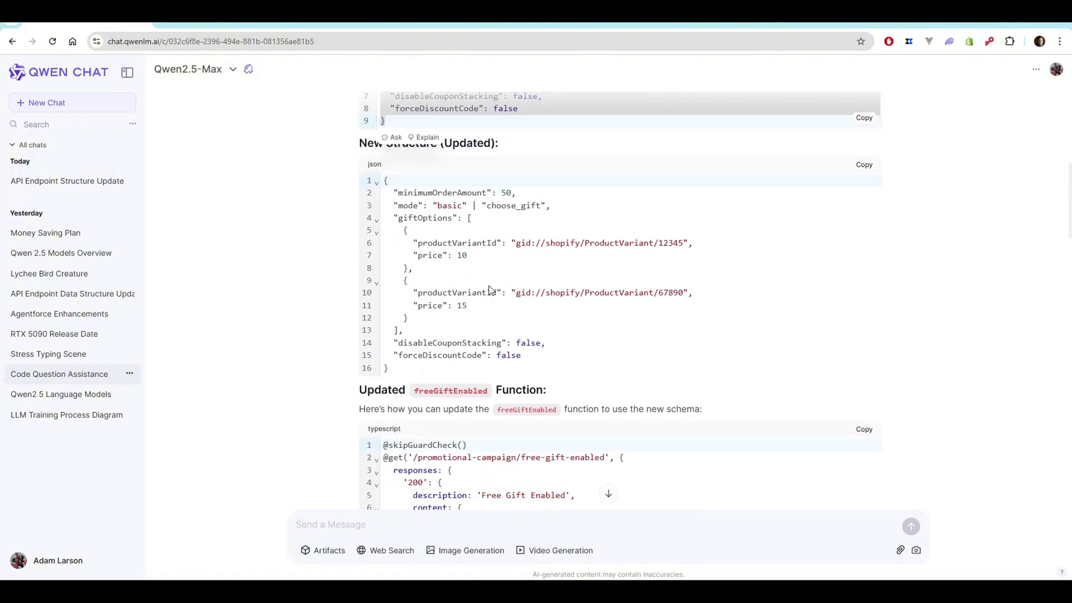
pyautogui.moveTo(393, 193); pyautogui.dragTo(480, 340)
pyautogui.click(479, 340)
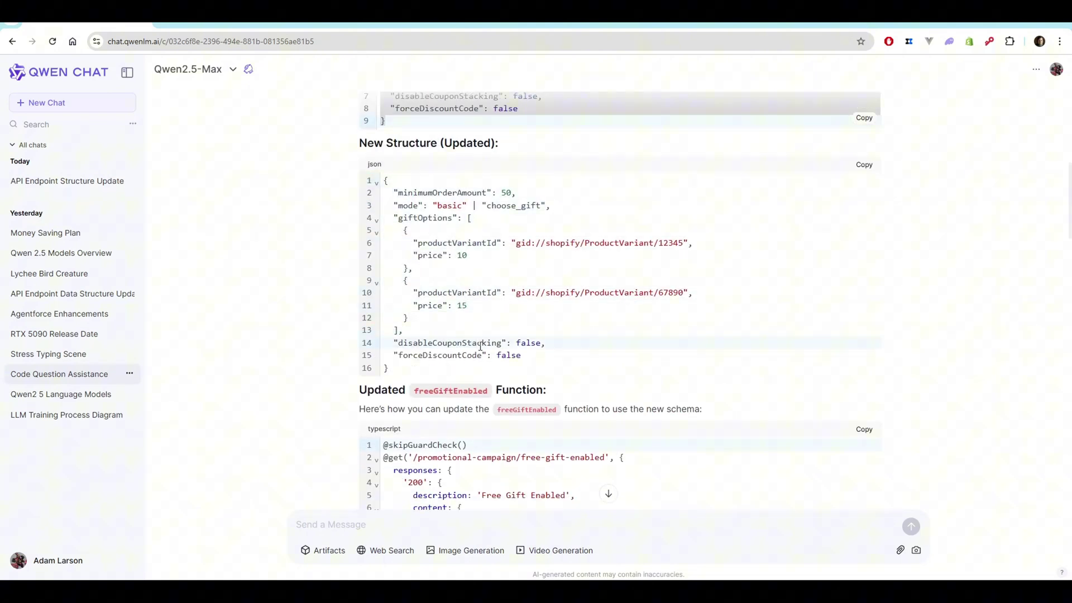
pyautogui.scroll(-2, 483, 340)
pyautogui.scroll(3, 435, 249)
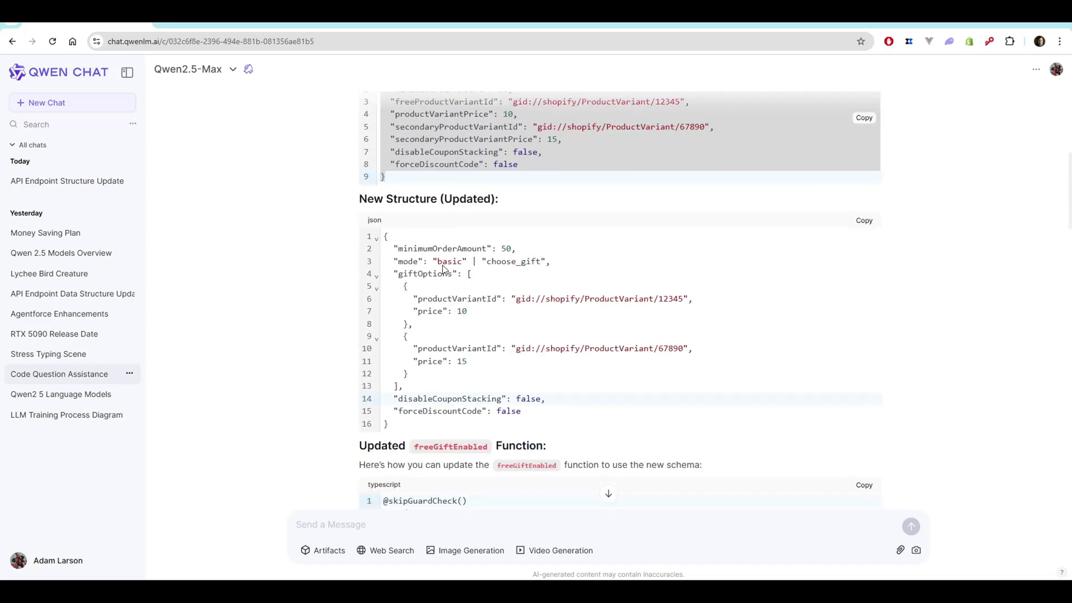
pyautogui.scroll(4, 398, 244)
pyautogui.click(411, 253)
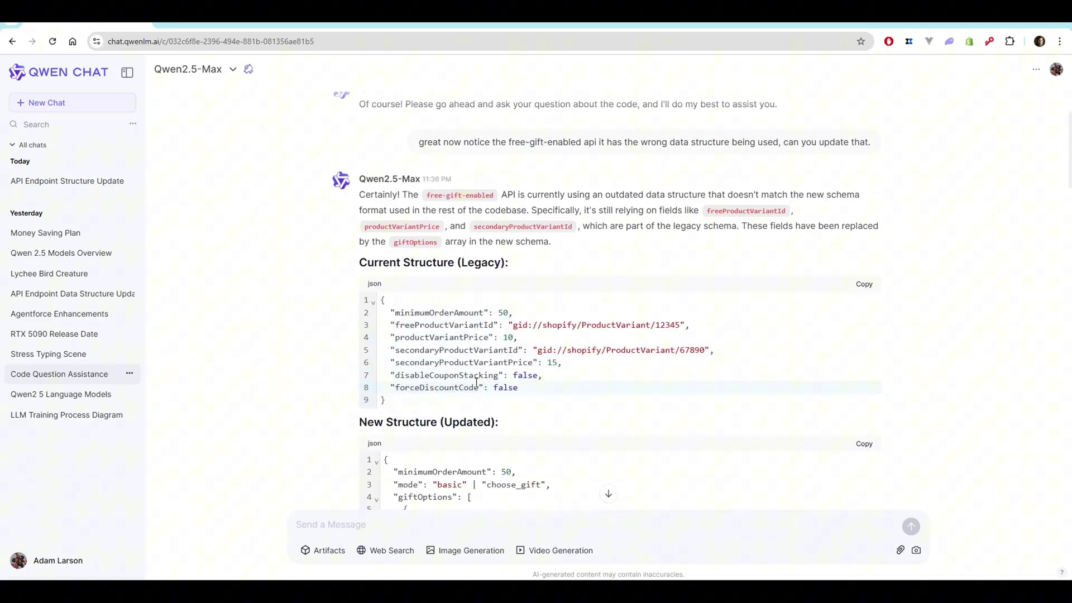
pyautogui.scroll(-4, 411, 252)
pyautogui.moveTo(411, 252); pyautogui.dragTo(544, 399)
pyautogui.click(544, 399)
# Step: Mark the legacy-schema conversion lines 46–54 and read on to the updated example JSON response
pyautogui.scroll(-6, 503, 363)
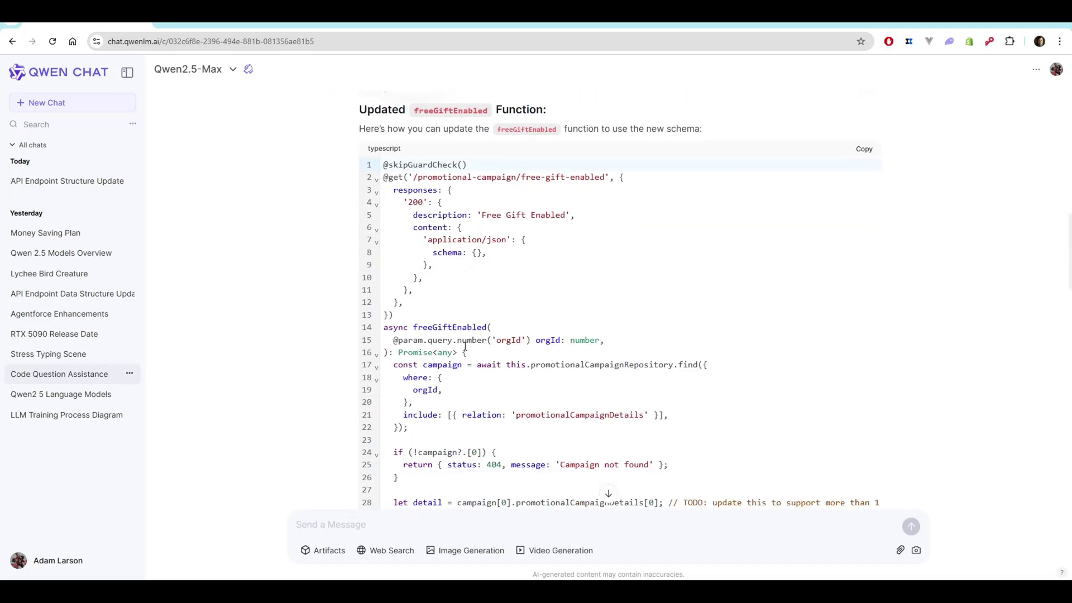
pyautogui.scroll(-6, 469, 334)
pyautogui.scroll(-3, 469, 334)
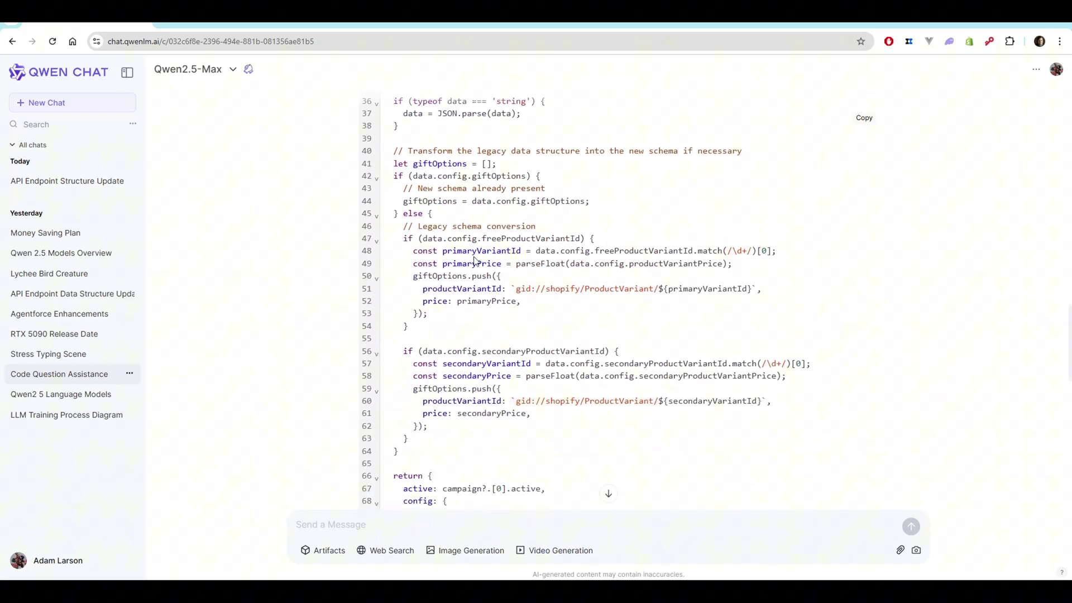
pyautogui.moveTo(411, 226); pyautogui.dragTo(464, 335)
pyautogui.click(463, 336)
pyautogui.scroll(-10, 509, 331)
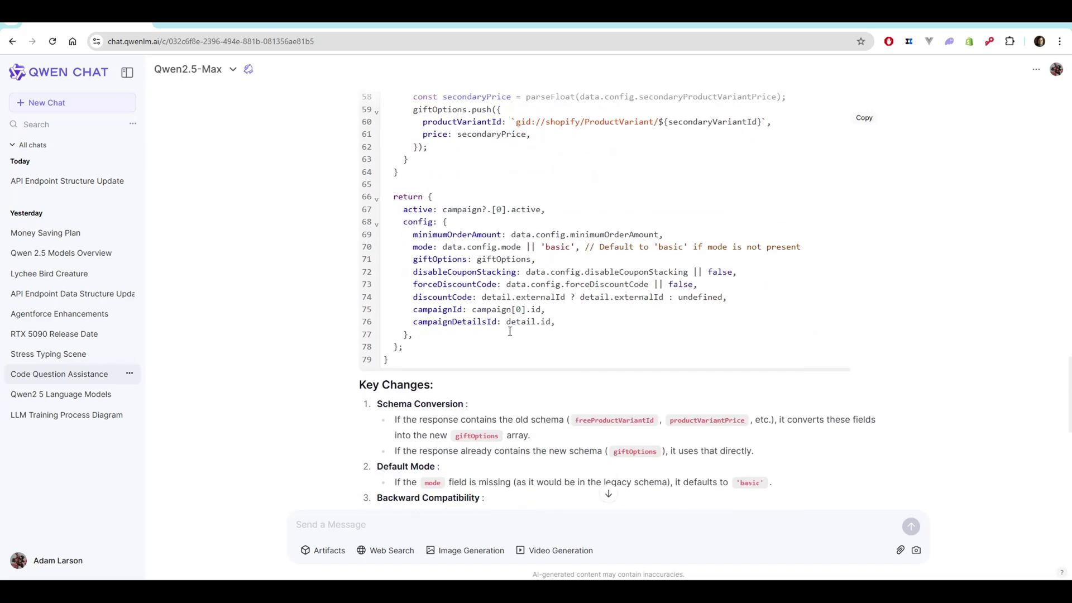
pyautogui.scroll(-3, 509, 334)
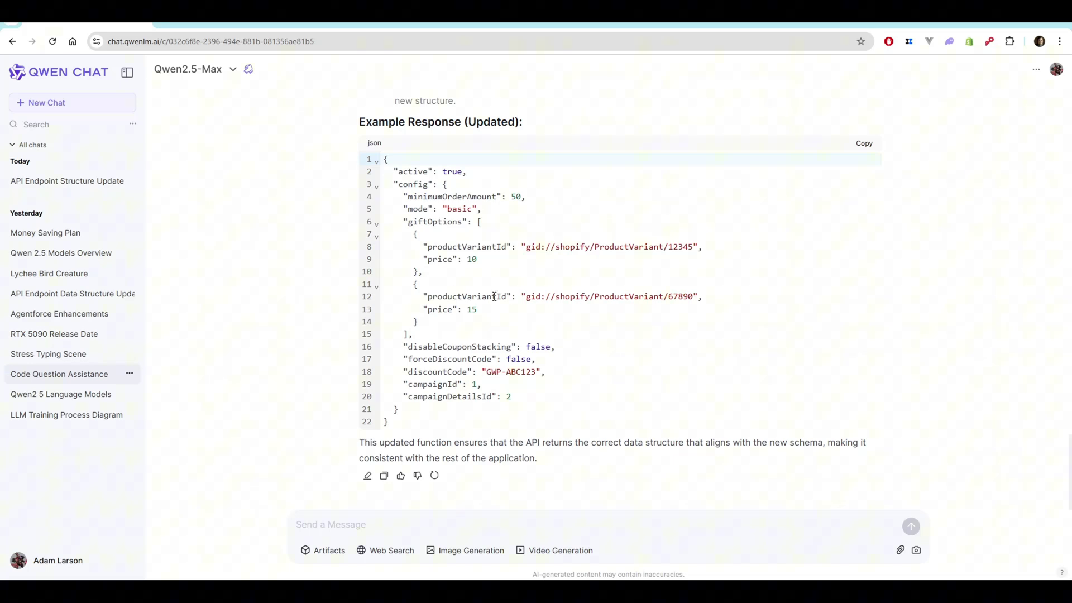
pyautogui.scroll(8, 485, 321)
pyautogui.scroll(-7, 486, 319)
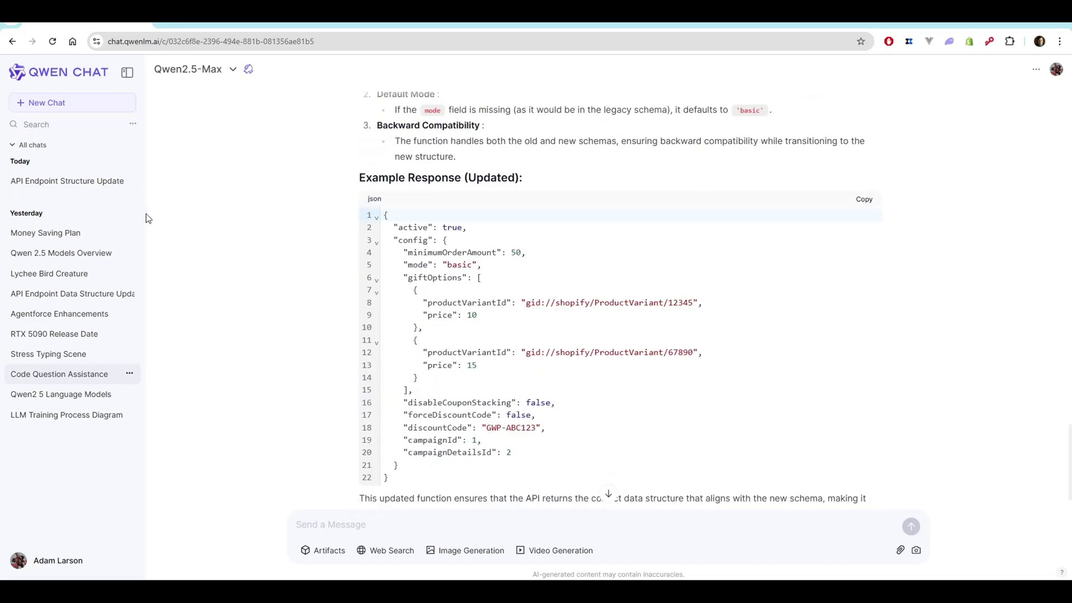
# Step: Open the API Endpoint Structure Update chat and mark the White Bottle with Purple Cap and black strap items
pyautogui.click(87, 186)
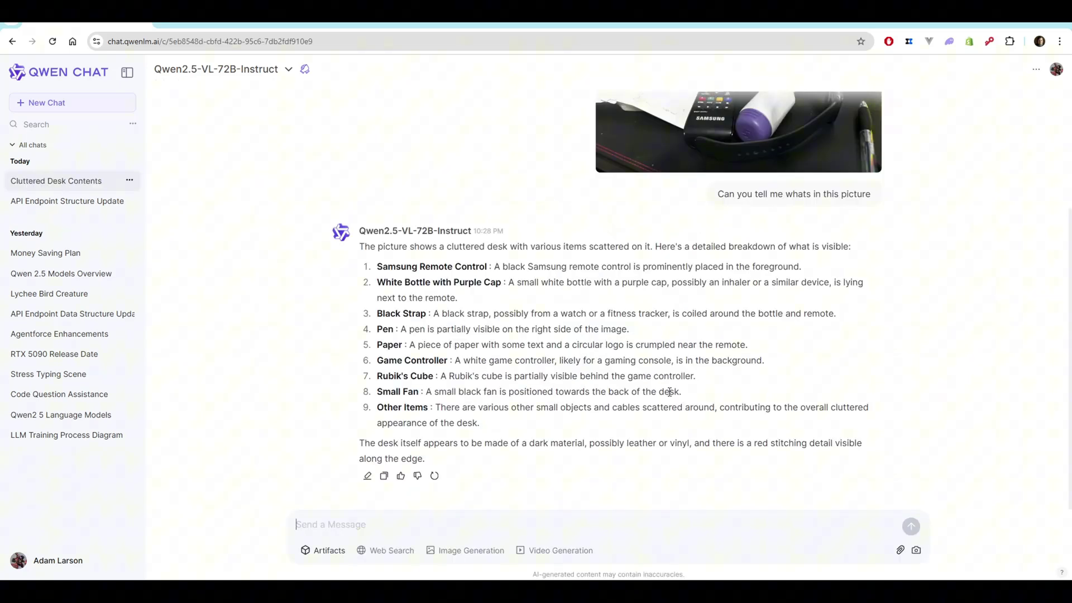
pyautogui.scroll(3, 653, 351)
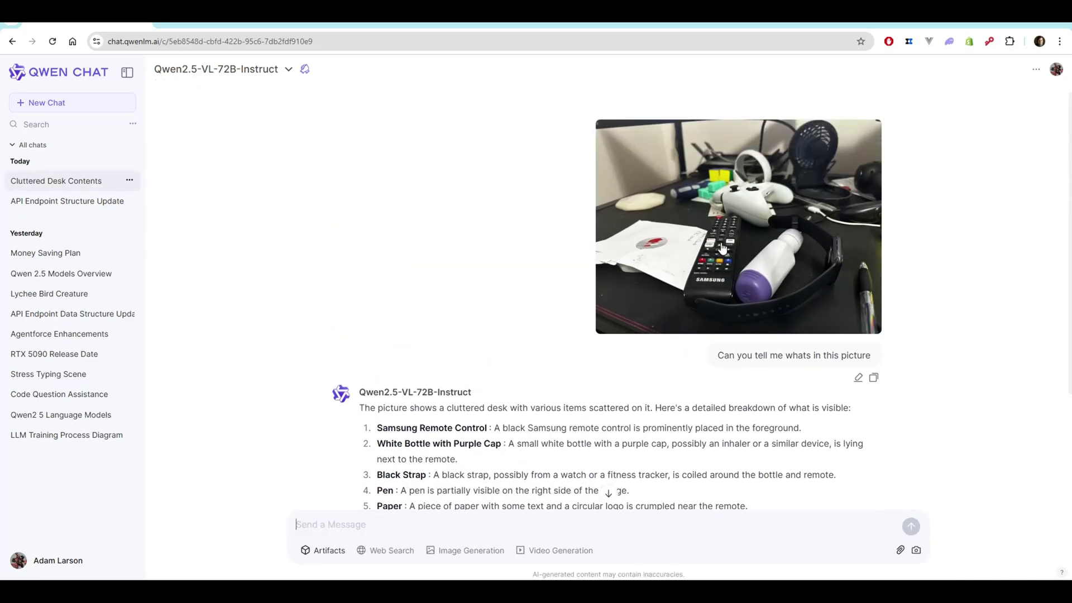
pyautogui.moveTo(377, 444); pyautogui.dragTo(495, 449)
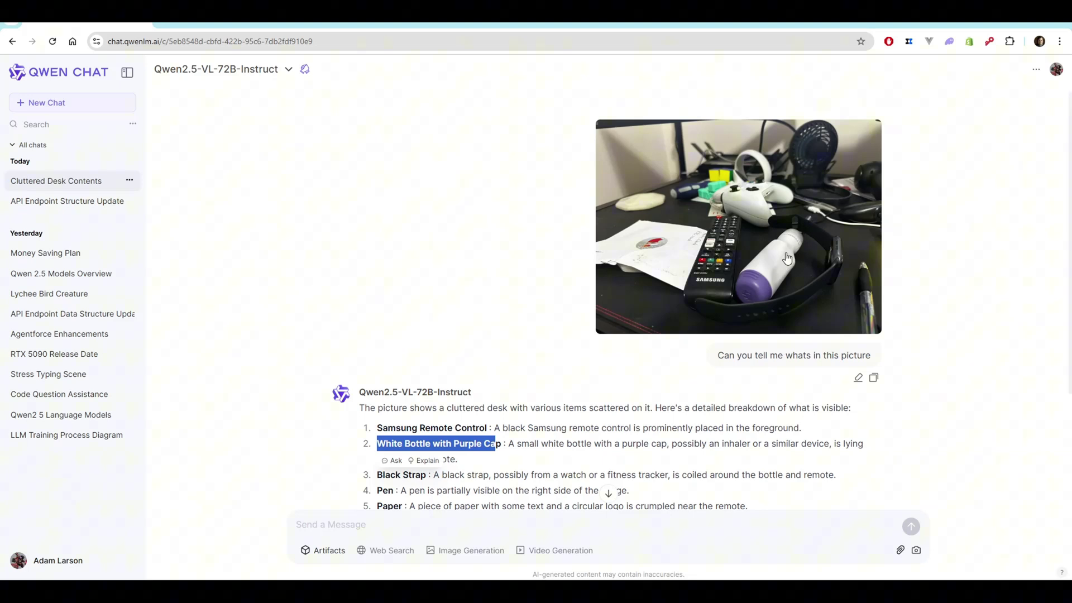
pyautogui.scroll(-2, 692, 347)
pyautogui.scroll(1, 706, 332)
pyautogui.scroll(1, 705, 332)
pyautogui.moveTo(500, 476); pyautogui.dragTo(827, 476)
pyautogui.click(827, 476)
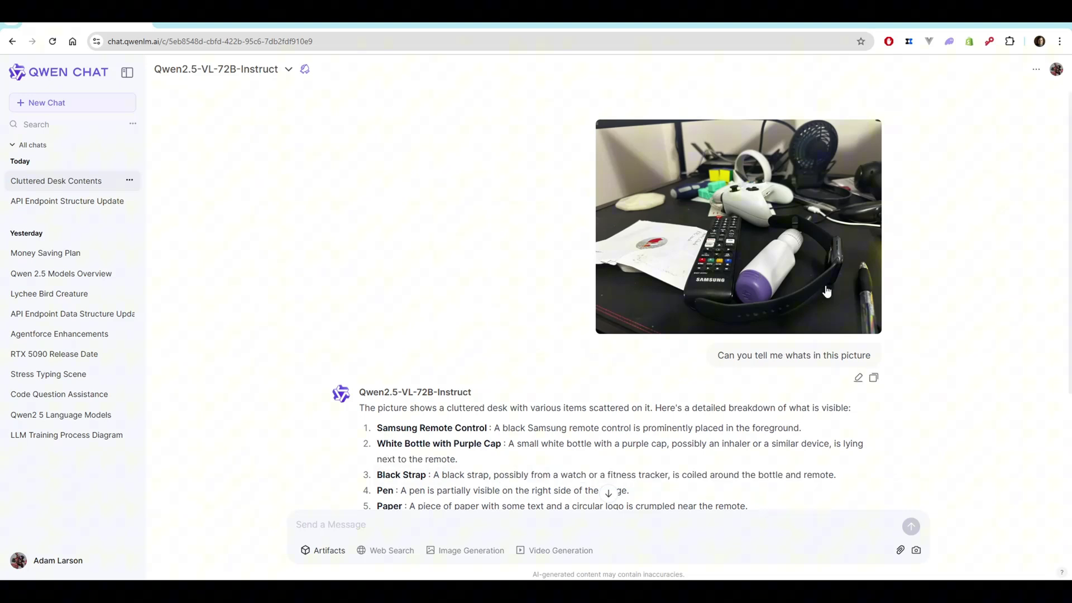
# Step: Read the Other Items and item 9 descriptions and the closing sentence about the desk material
pyautogui.scroll(-1, 597, 440)
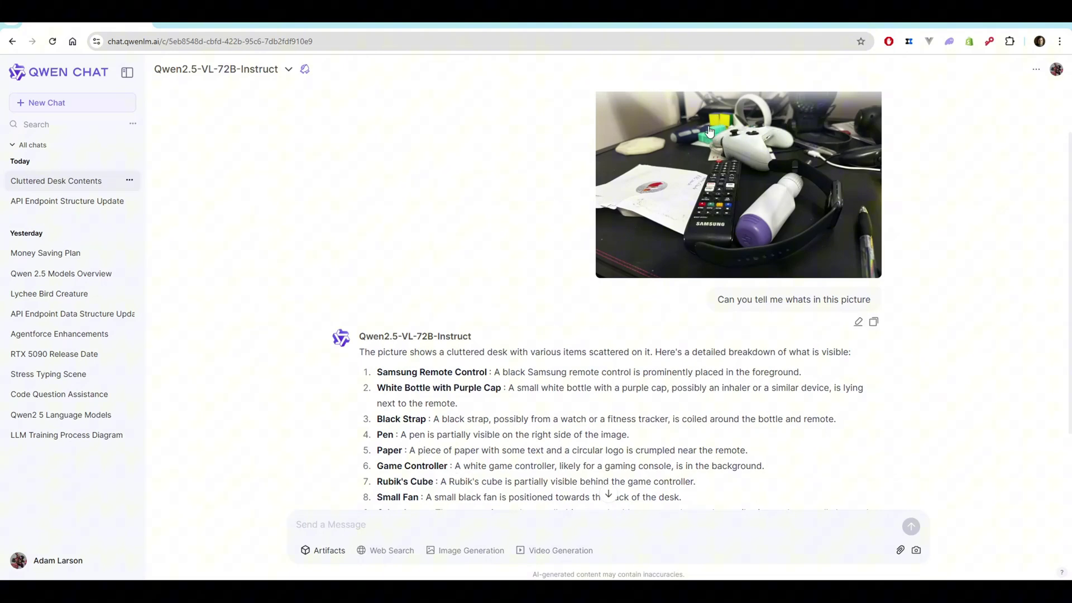
pyautogui.scroll(1, 816, 268)
pyautogui.scroll(-2, 614, 313)
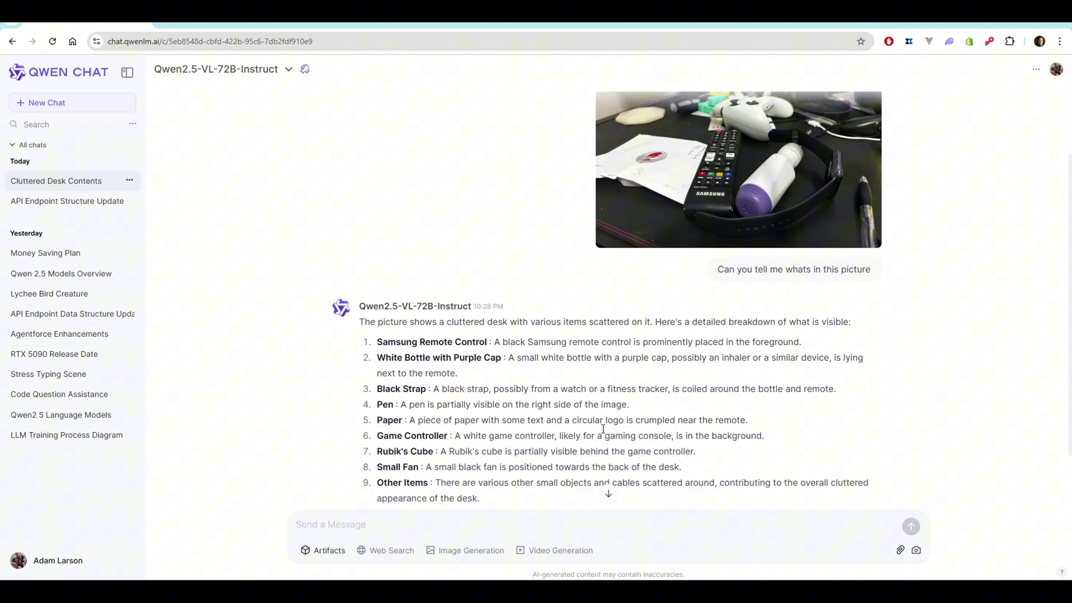
pyautogui.moveTo(439, 458); pyautogui.dragTo(524, 476)
pyautogui.click(525, 477)
pyautogui.moveTo(449, 458); pyautogui.dragTo(488, 471)
pyautogui.click(487, 473)
pyautogui.scroll(-1, 489, 469)
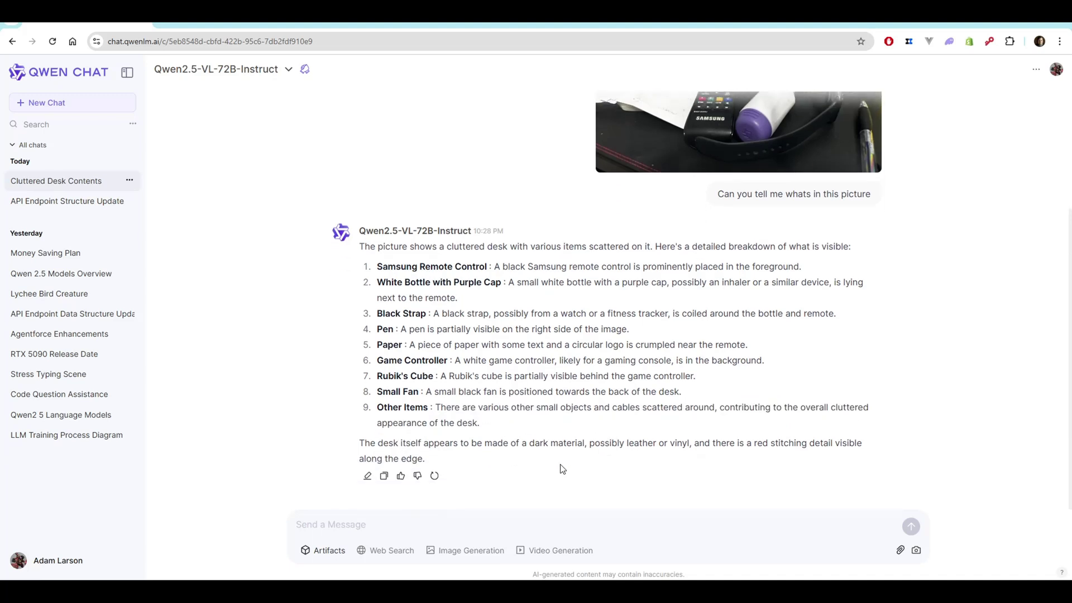
pyautogui.moveTo(400, 444); pyautogui.dragTo(693, 442)
pyautogui.scroll(3, 684, 379)
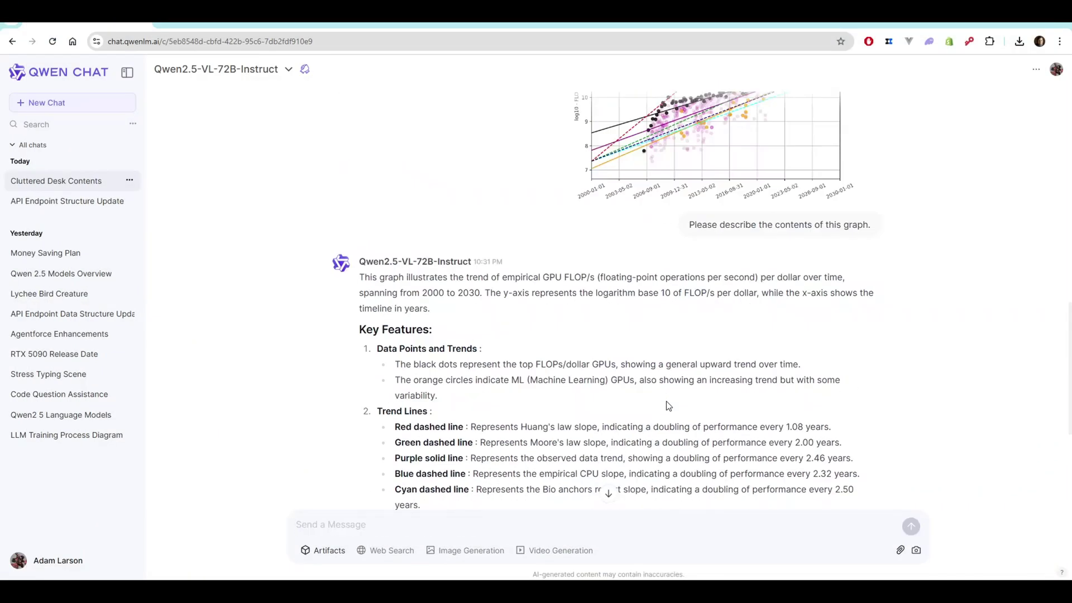
pyautogui.scroll(3, 665, 401)
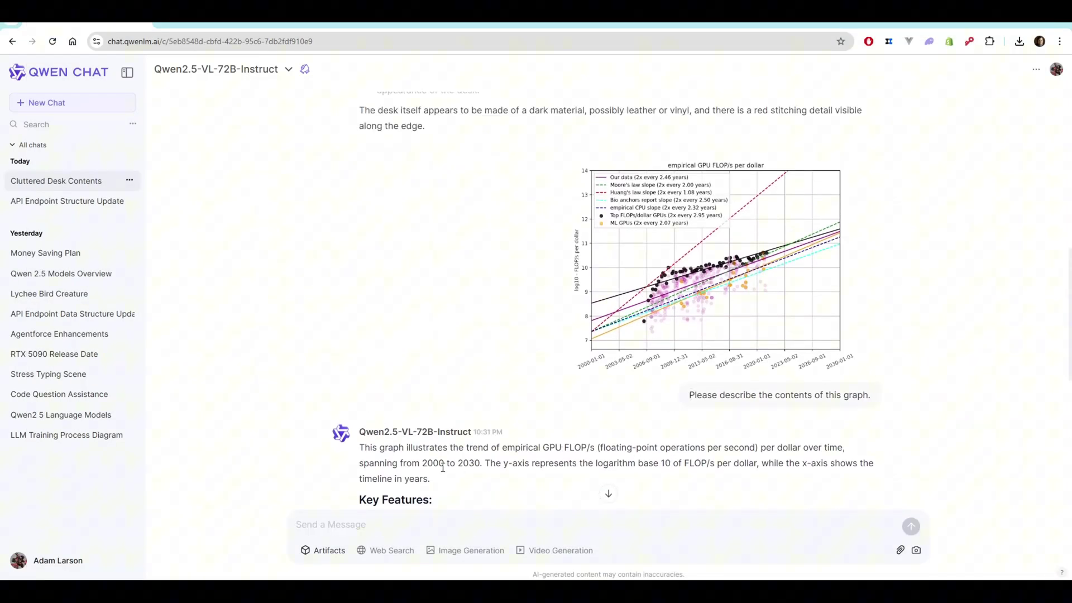
pyautogui.moveTo(484, 447); pyautogui.dragTo(521, 448)
pyautogui.click(546, 449)
pyautogui.moveTo(453, 483); pyautogui.dragTo(374, 463)
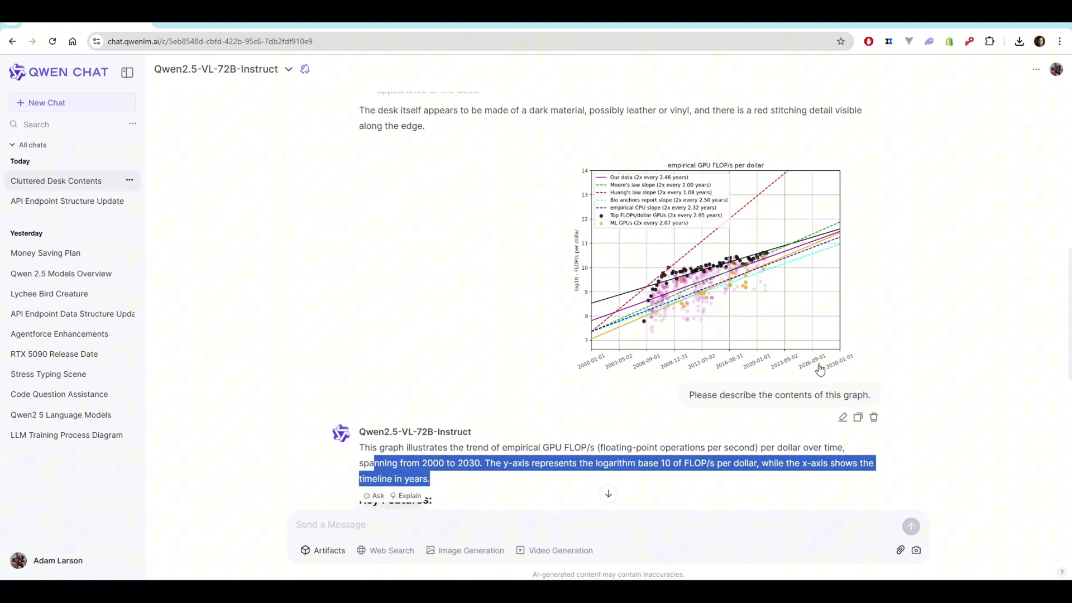
pyautogui.click(584, 492)
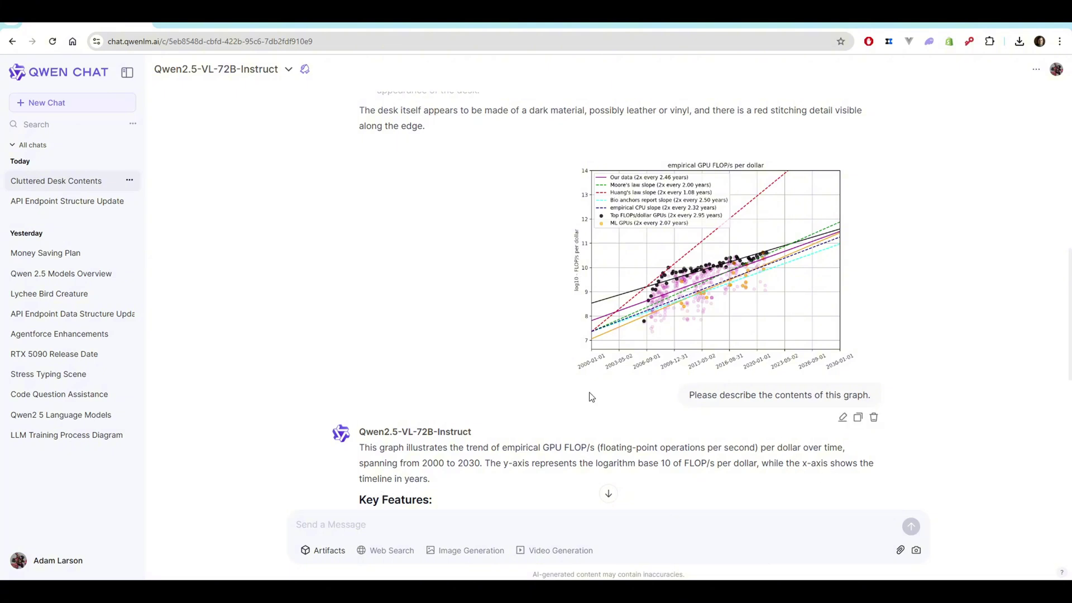
pyautogui.scroll(-2, 504, 434)
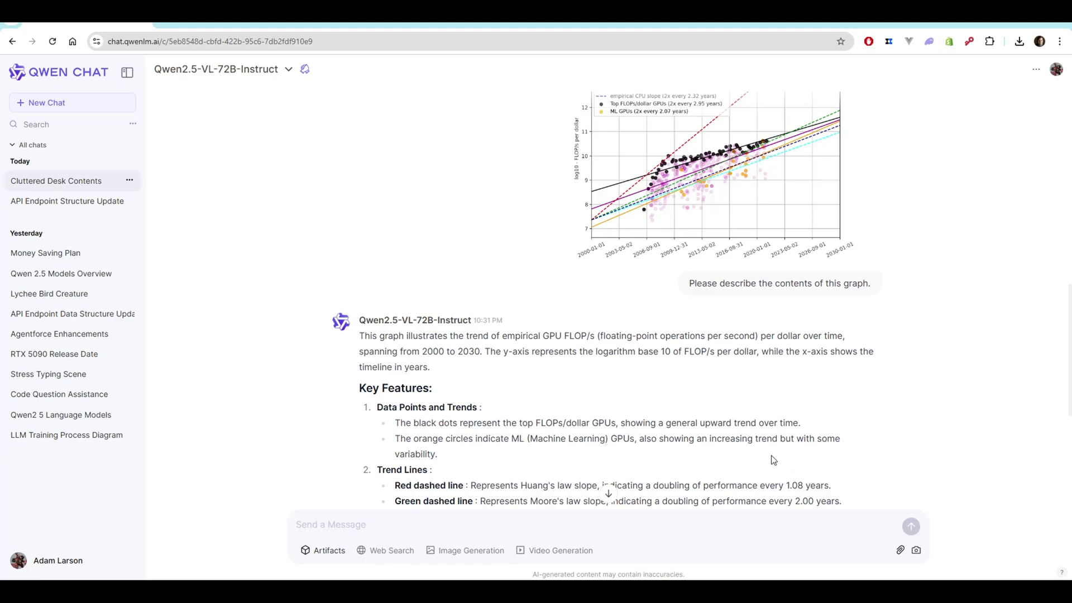
pyautogui.scroll(2, 763, 357)
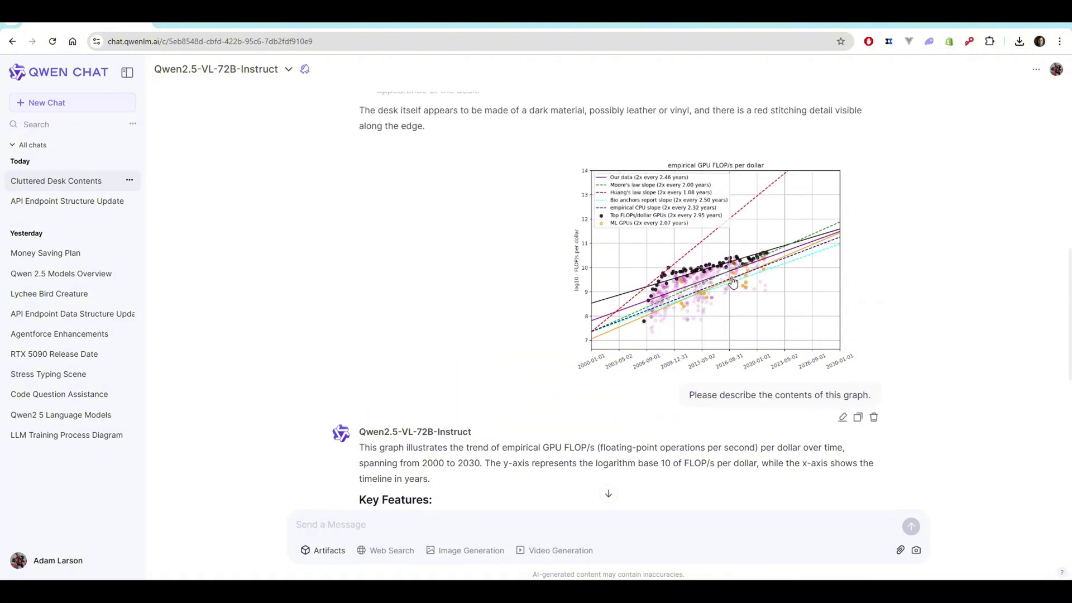
pyautogui.scroll(-2, 664, 427)
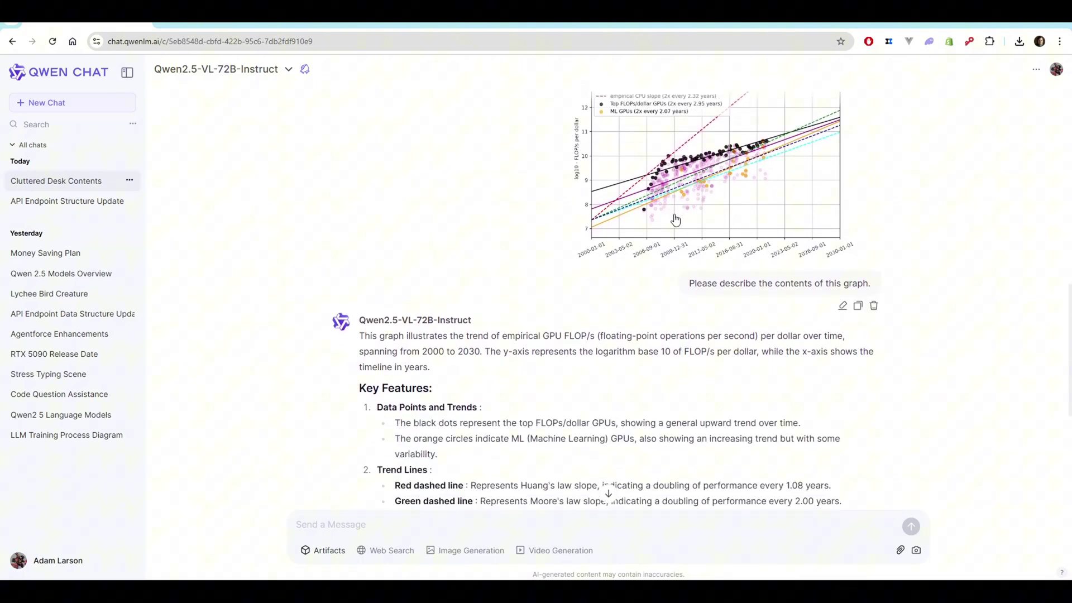
pyautogui.scroll(1, 651, 219)
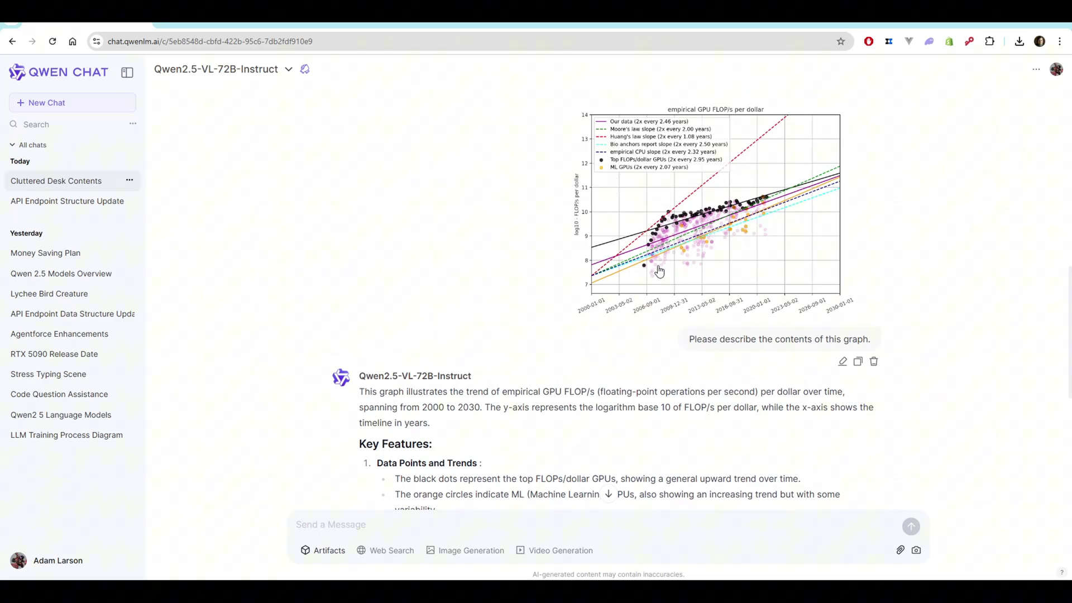
pyautogui.scroll(-4, 640, 182)
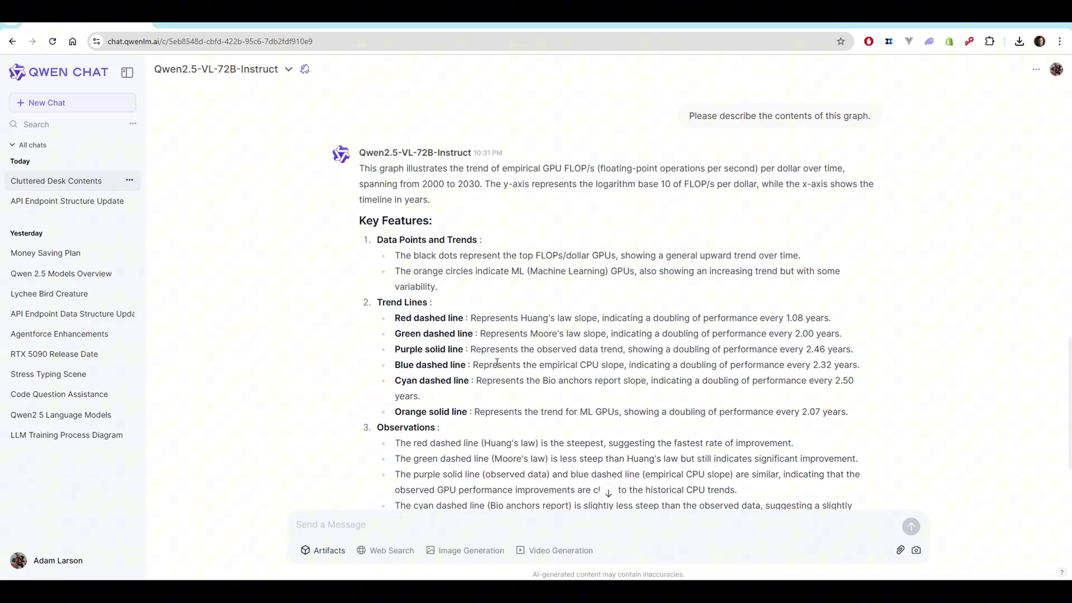
pyautogui.scroll(5, 602, 324)
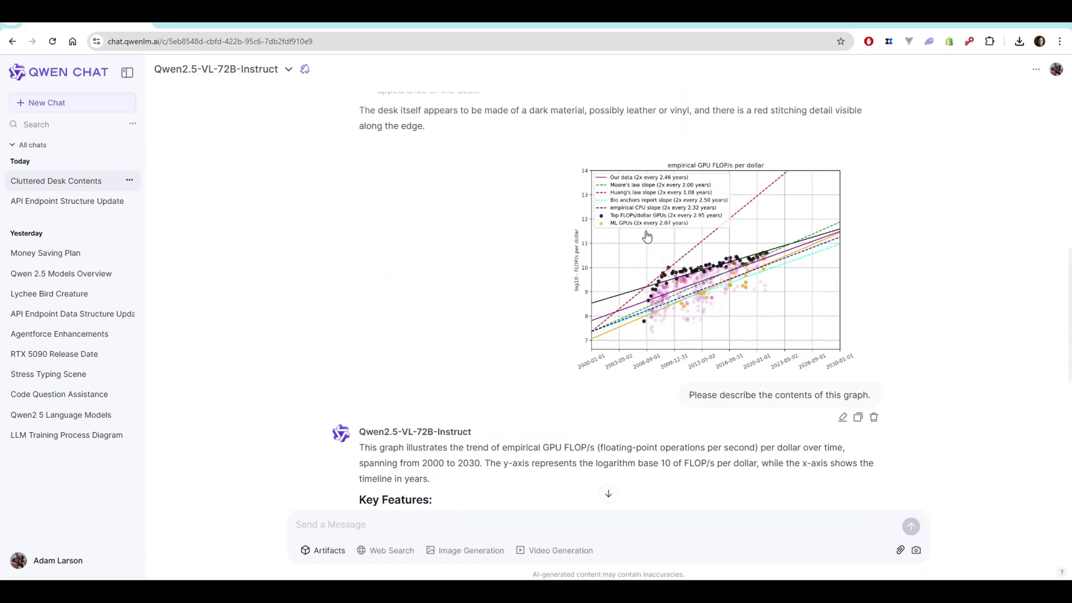
pyautogui.scroll(-3, 625, 190)
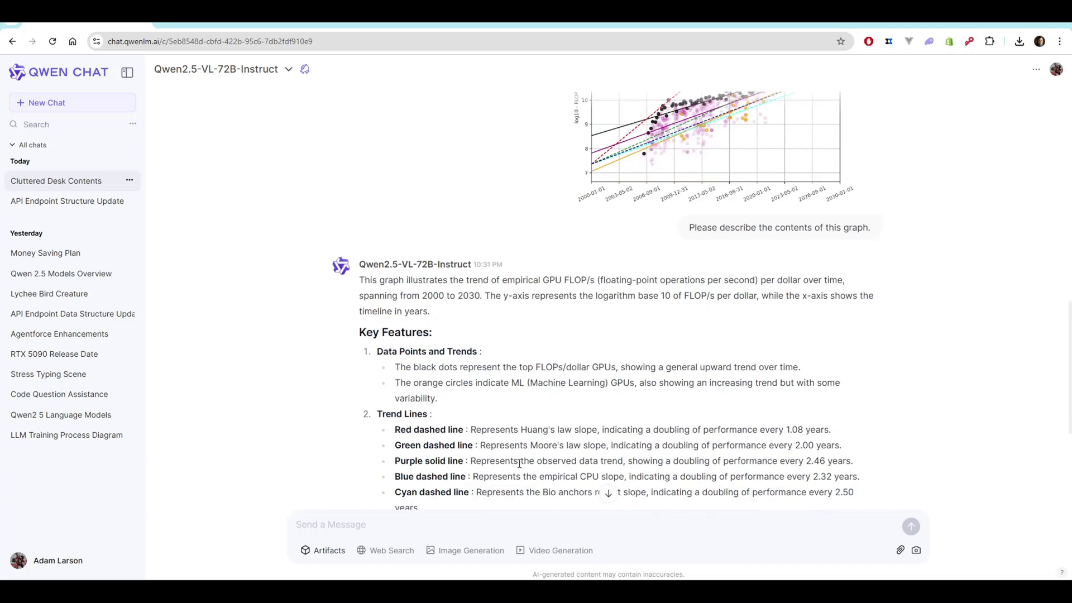
pyautogui.scroll(-2, 452, 459)
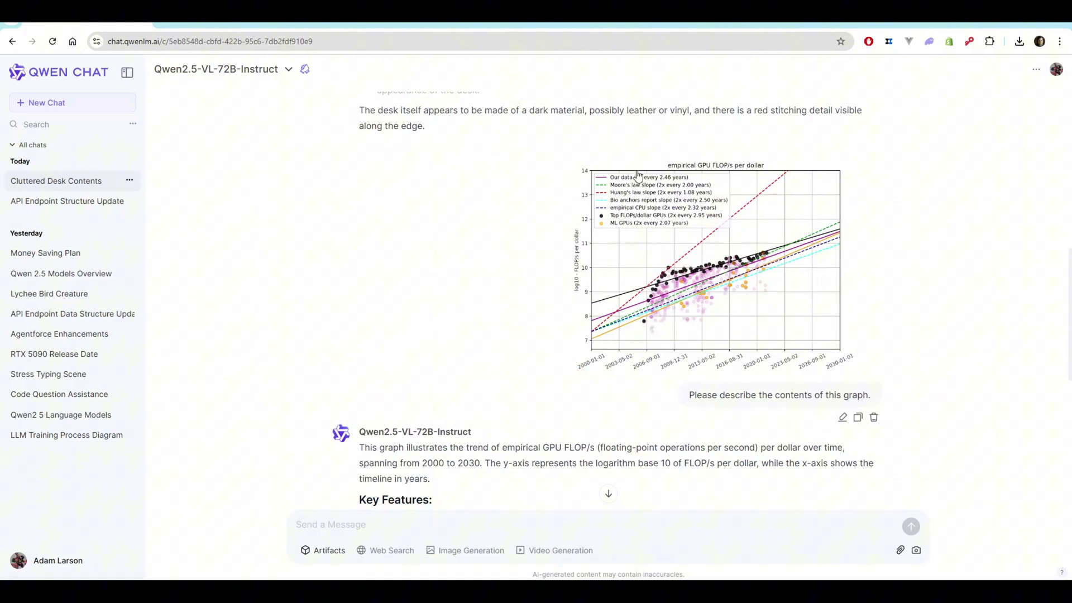
pyautogui.scroll(-6, 645, 314)
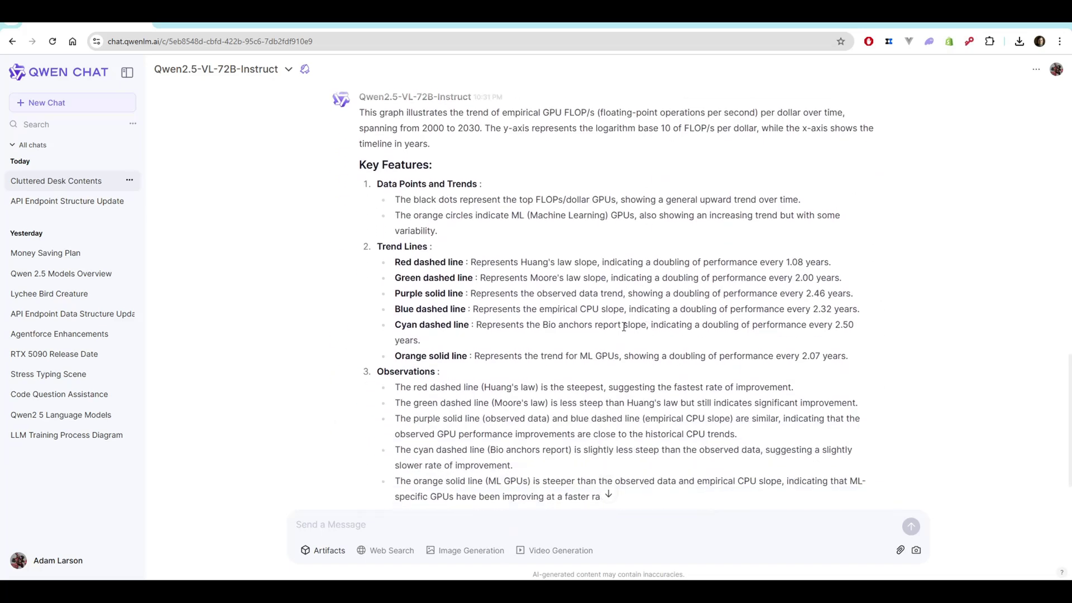
pyautogui.moveTo(487, 356); pyautogui.dragTo(596, 356)
pyautogui.click(505, 355)
pyautogui.moveTo(506, 355); pyautogui.dragTo(846, 363)
pyautogui.scroll(6, 781, 357)
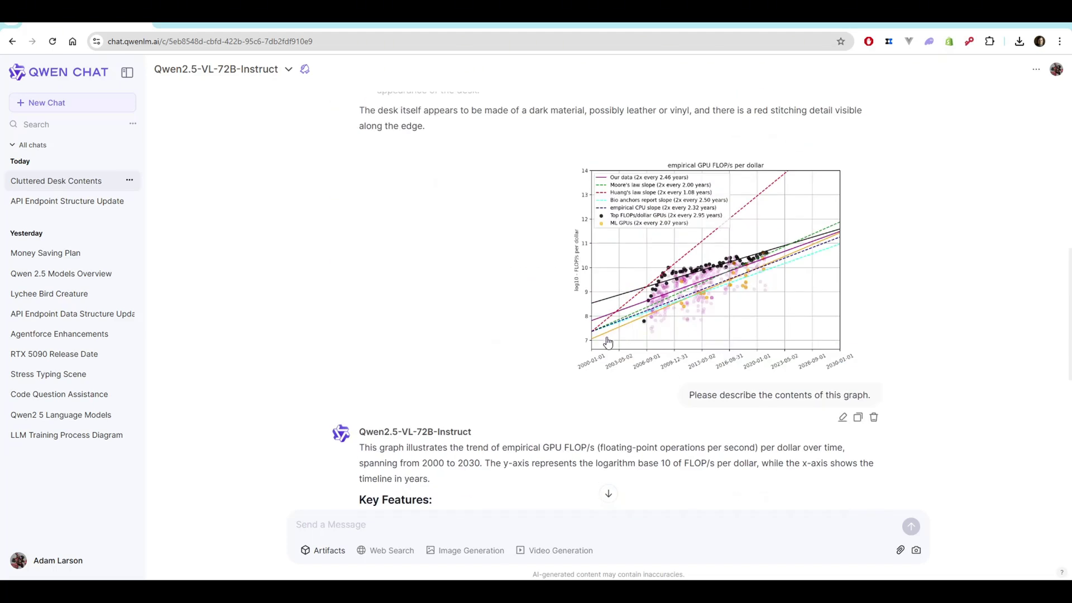
pyautogui.scroll(-7, 614, 335)
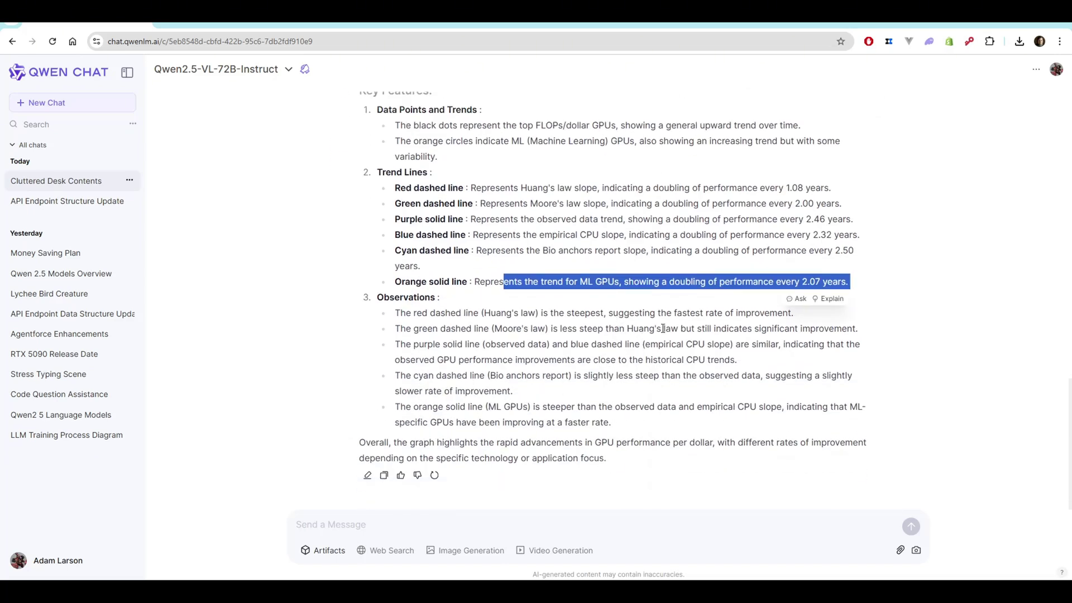
pyautogui.scroll(7, 663, 328)
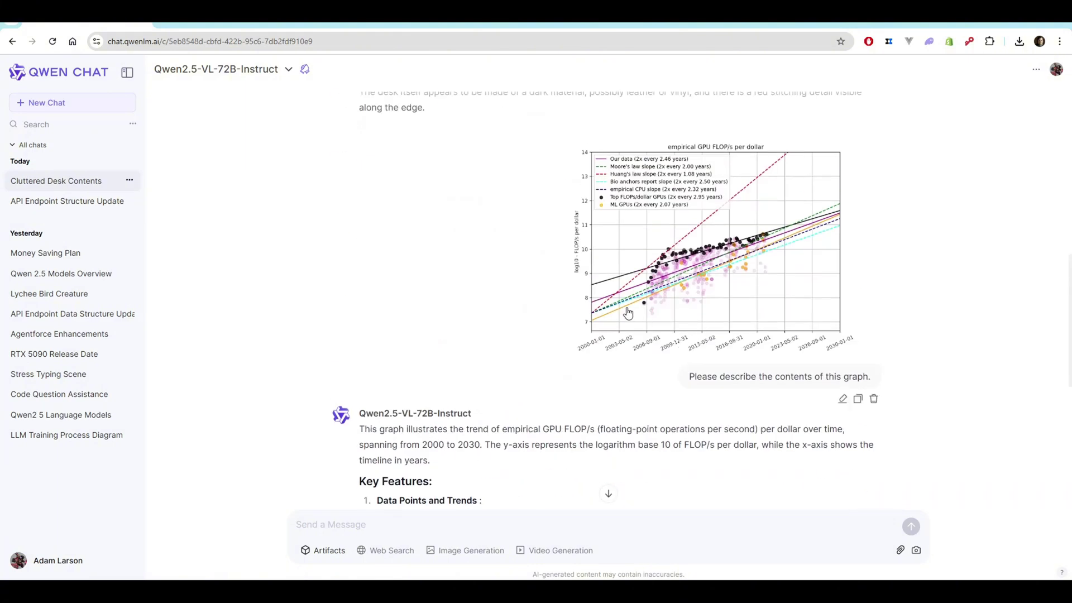
pyautogui.scroll(-6, 474, 416)
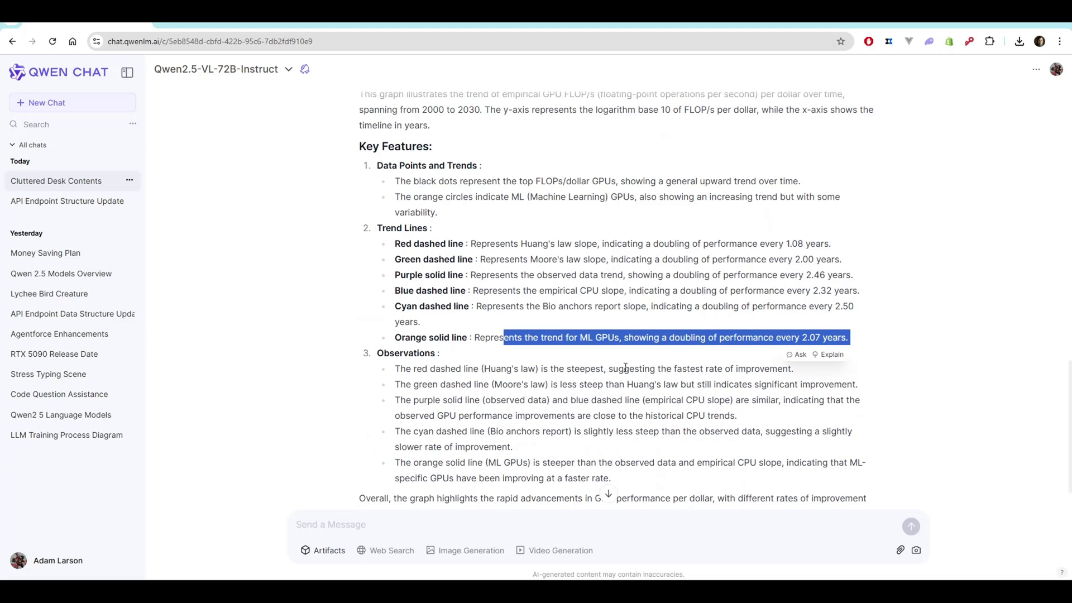
pyautogui.scroll(6, 748, 424)
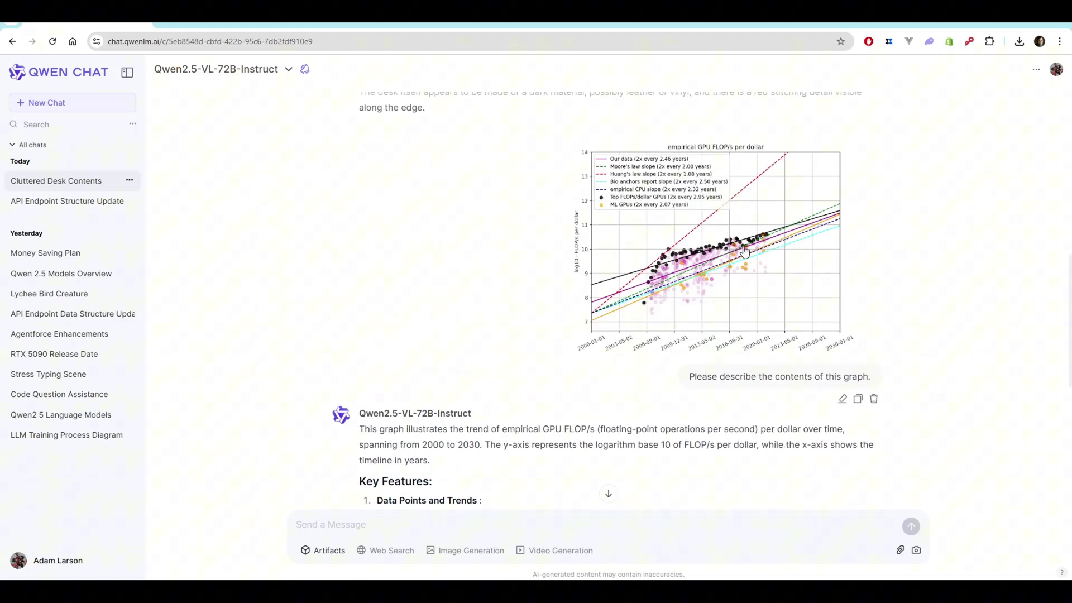
pyautogui.scroll(-6, 626, 357)
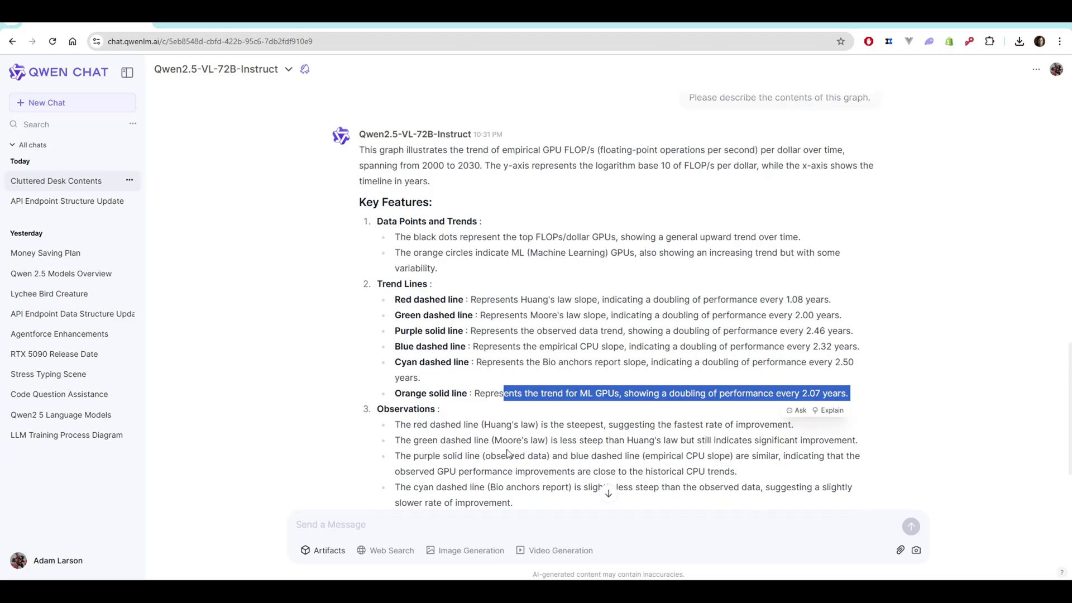
pyautogui.scroll(-2, 508, 454)
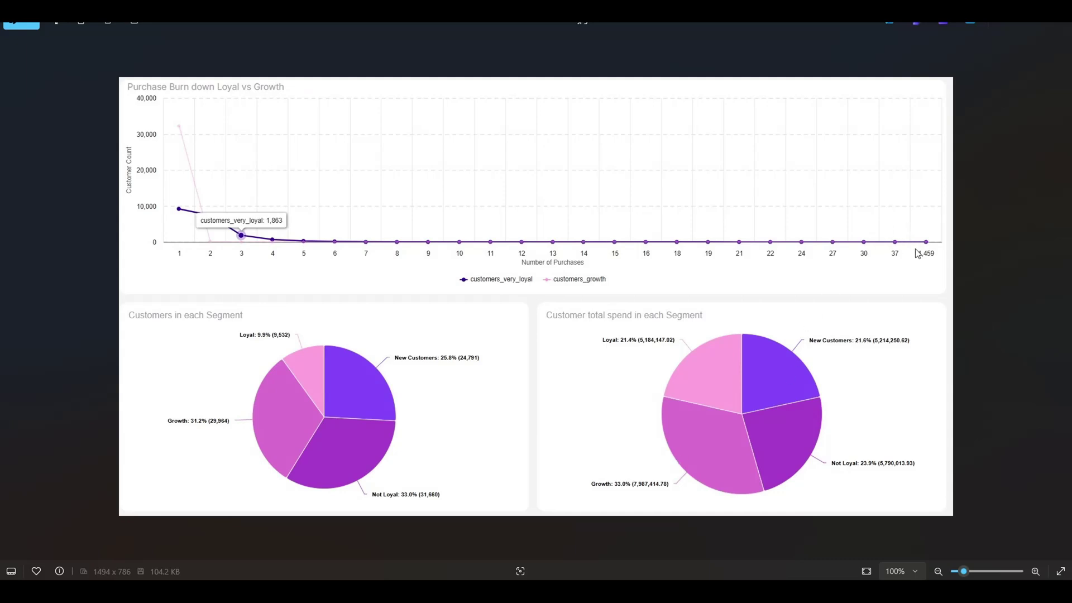
# Step: Close the three-chart dashboard image to return to the drafted chat prompt
pyautogui.click(1052, 35)
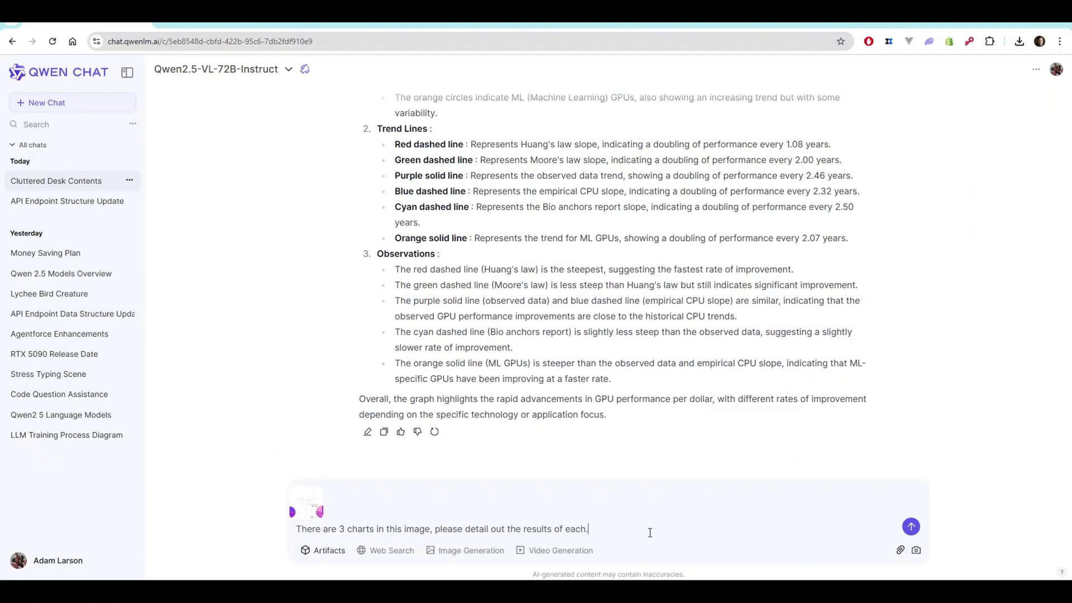
# Step: Send the dashboard image with the three-charts question and read the chart-by-chart summary
pyautogui.press('Return')
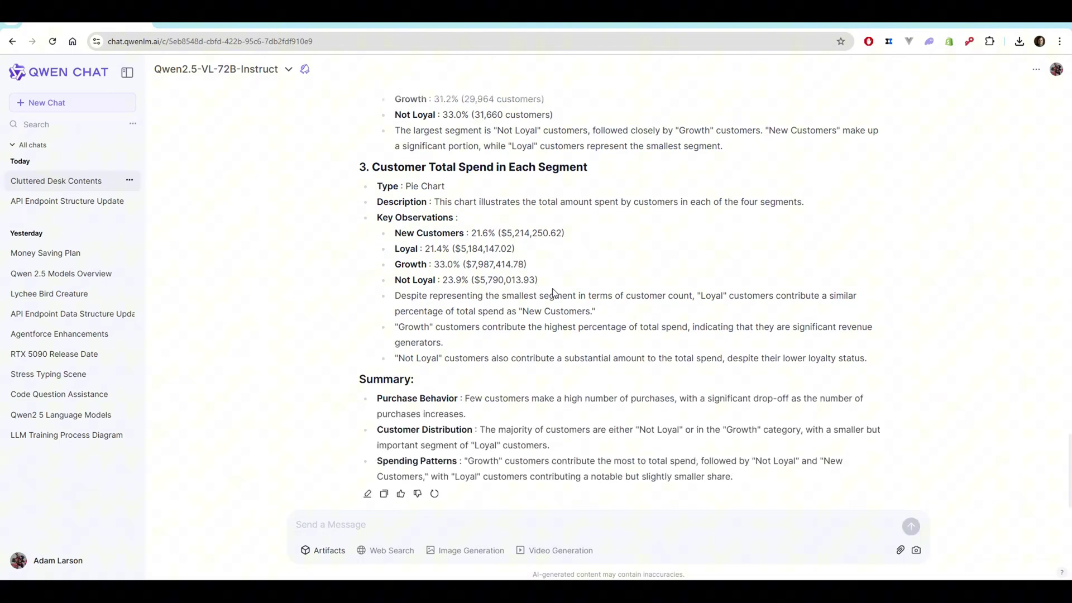
pyautogui.scroll(-1, 481, 363)
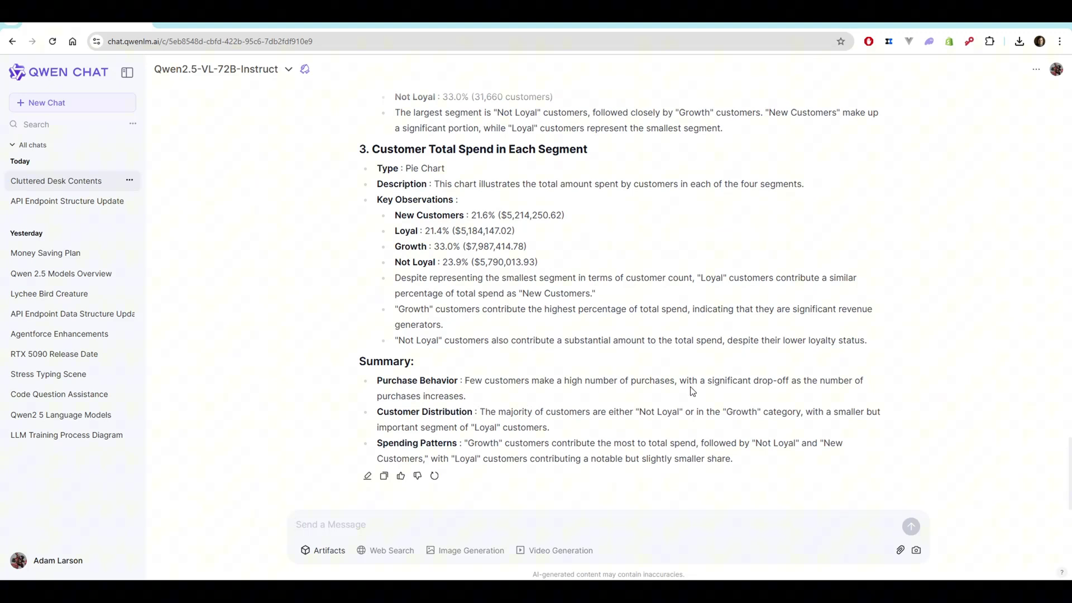
pyautogui.doubleClick(455, 396)
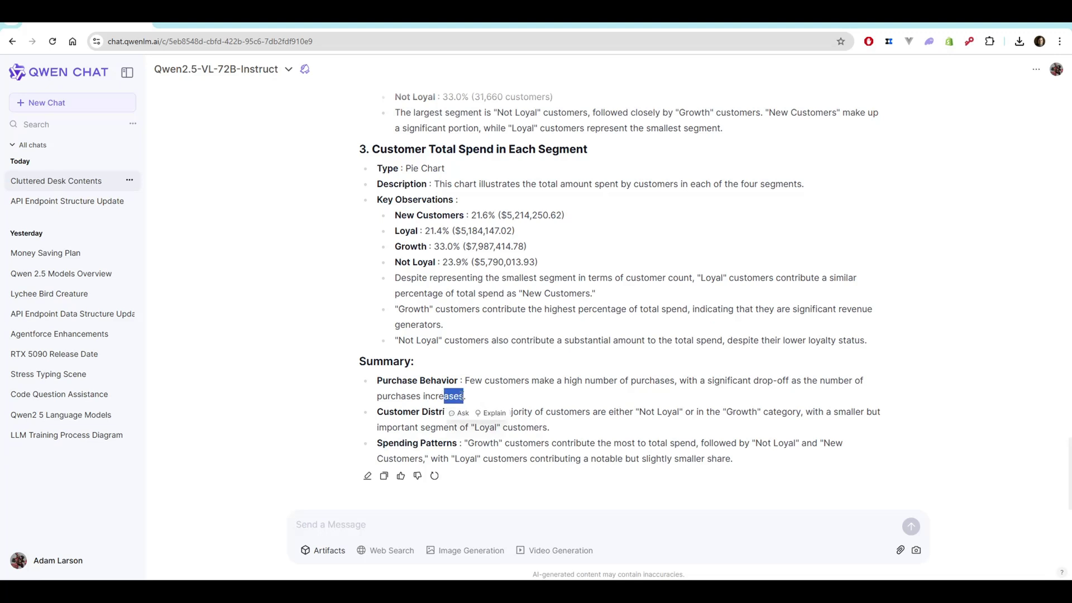
pyautogui.click(750, 463)
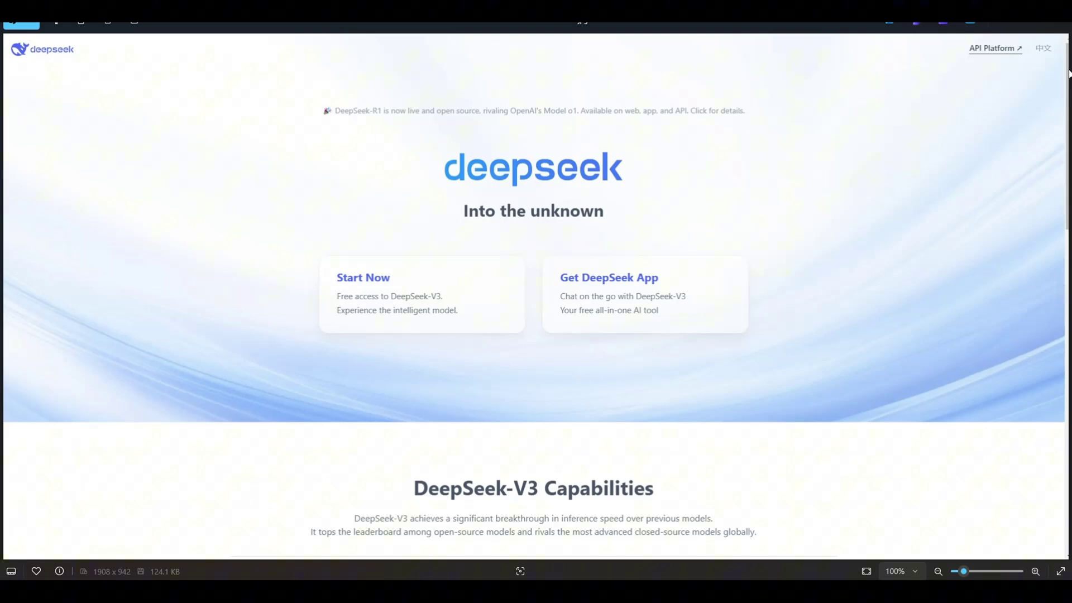
# Step: Close the DeepSeek homepage screenshot to return to the drafted wireframe request
pyautogui.click(1051, 25)
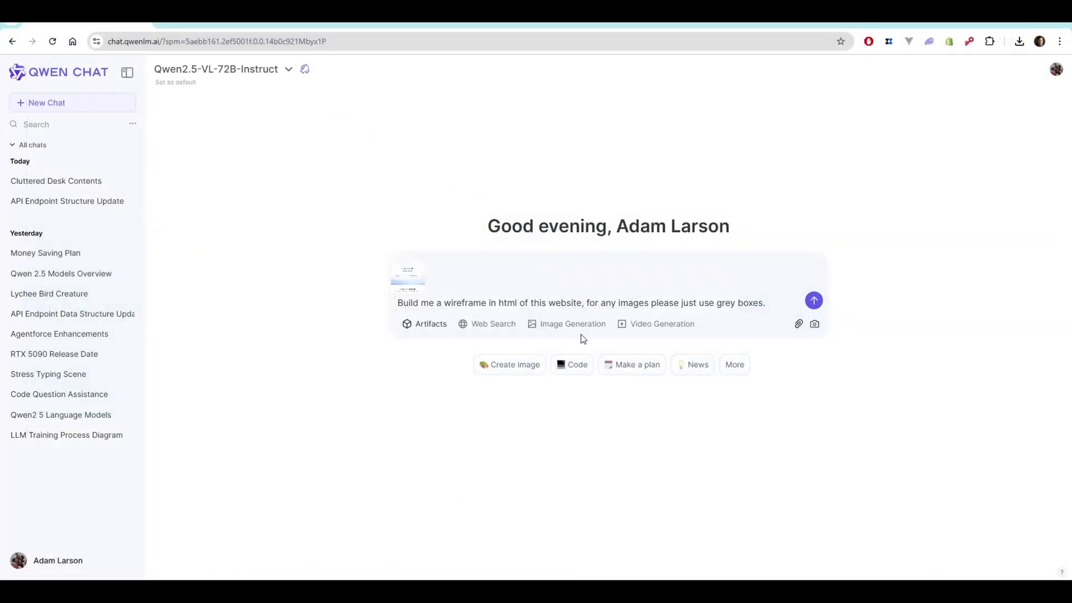
# Step: Send the grey-box wireframe request with the DeepSeek screenshot and copy the generated HTML code
pyautogui.click(813, 302)
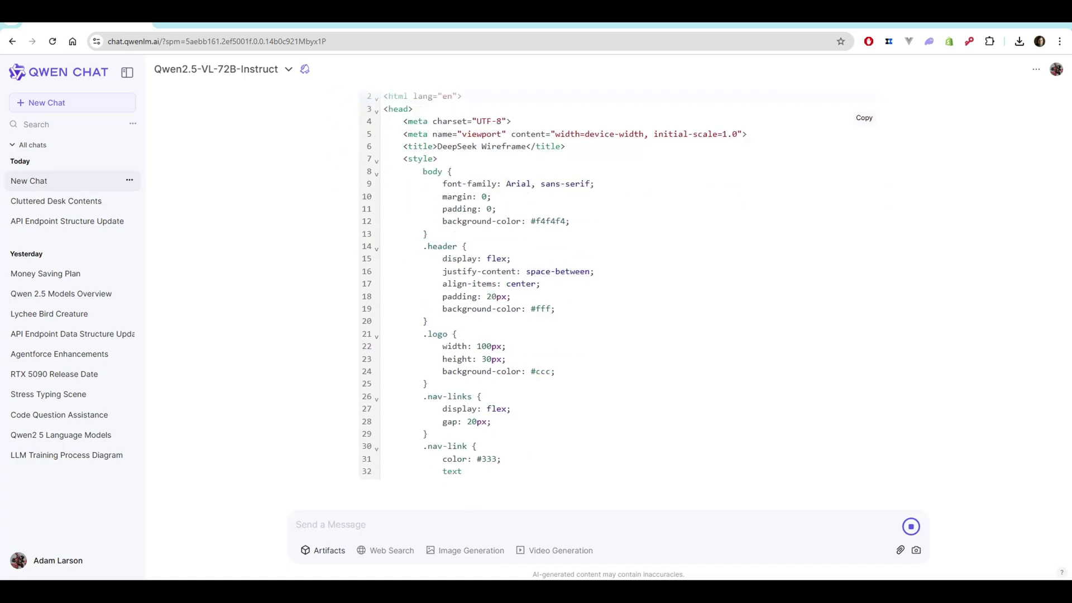
pyautogui.scroll(6, 694, 401)
pyautogui.scroll(5, 697, 406)
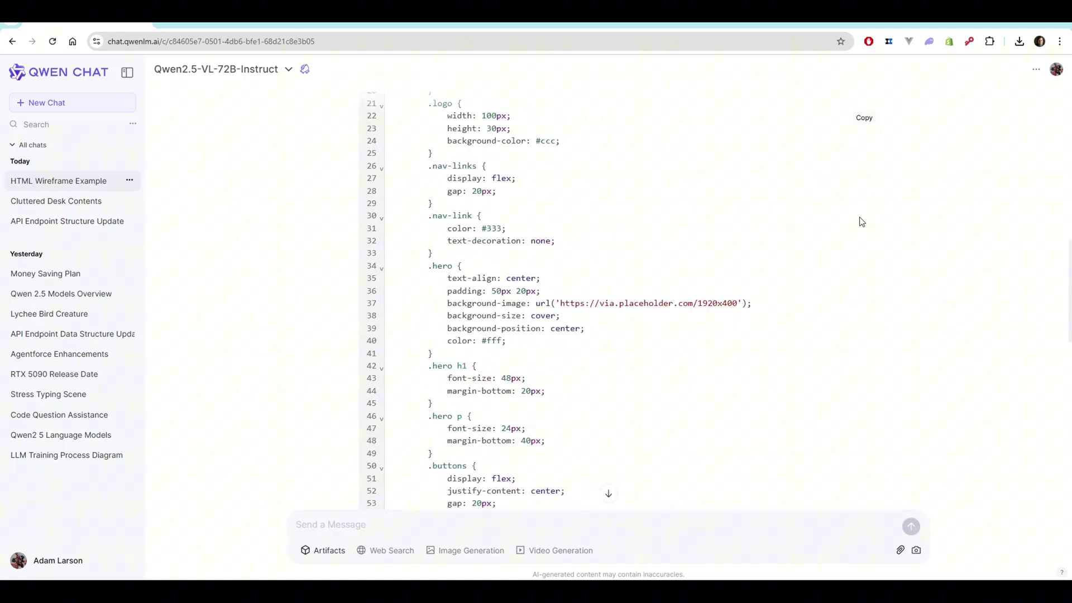
pyautogui.click(867, 118)
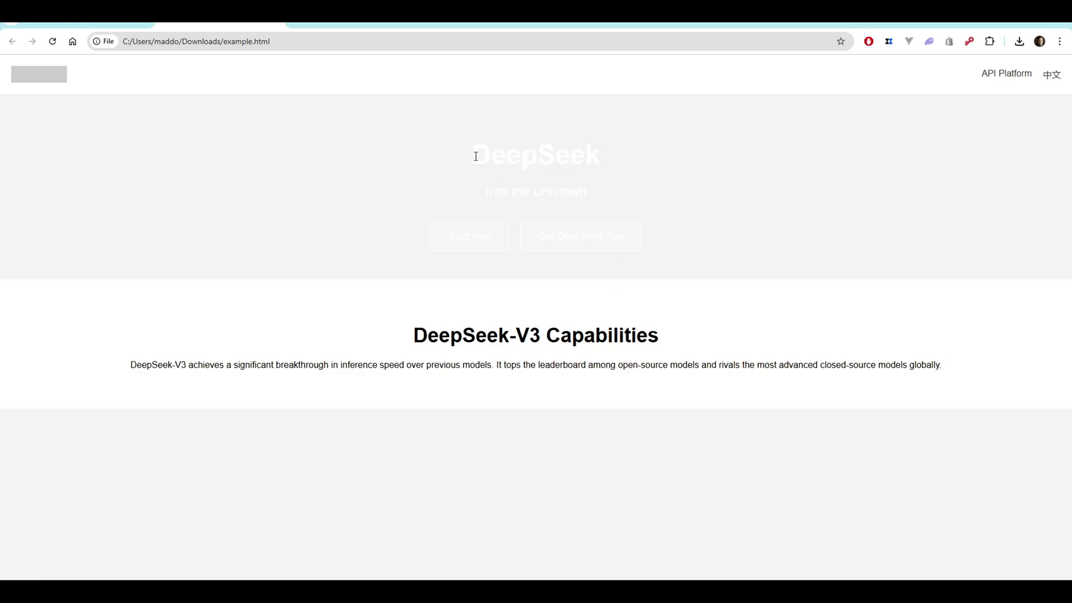
pyautogui.moveTo(474, 155); pyautogui.dragTo(610, 159)
pyautogui.click(475, 195)
pyautogui.moveTo(469, 198); pyautogui.dragTo(613, 201)
pyautogui.click(588, 199)
pyautogui.moveTo(403, 343); pyautogui.dragTo(675, 341)
pyautogui.moveTo(979, 78); pyautogui.dragTo(1049, 84)
pyautogui.click(765, 329)
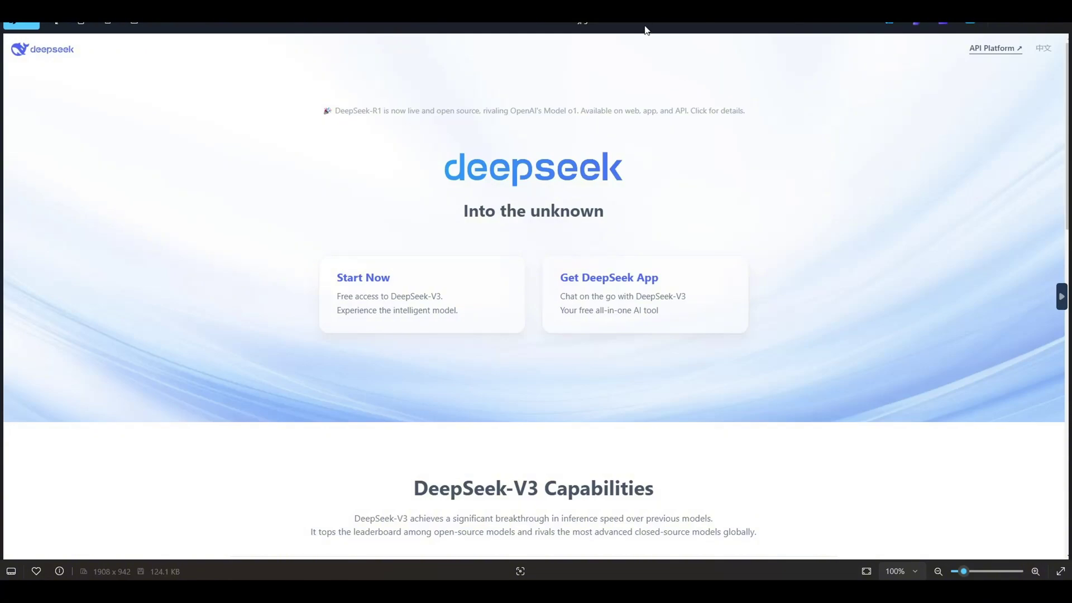
# Step: Move the Photos window with the DeepSeek screenshot off the right edge of the screen
pyautogui.moveTo(645, 30); pyautogui.dragTo(1070, 235)
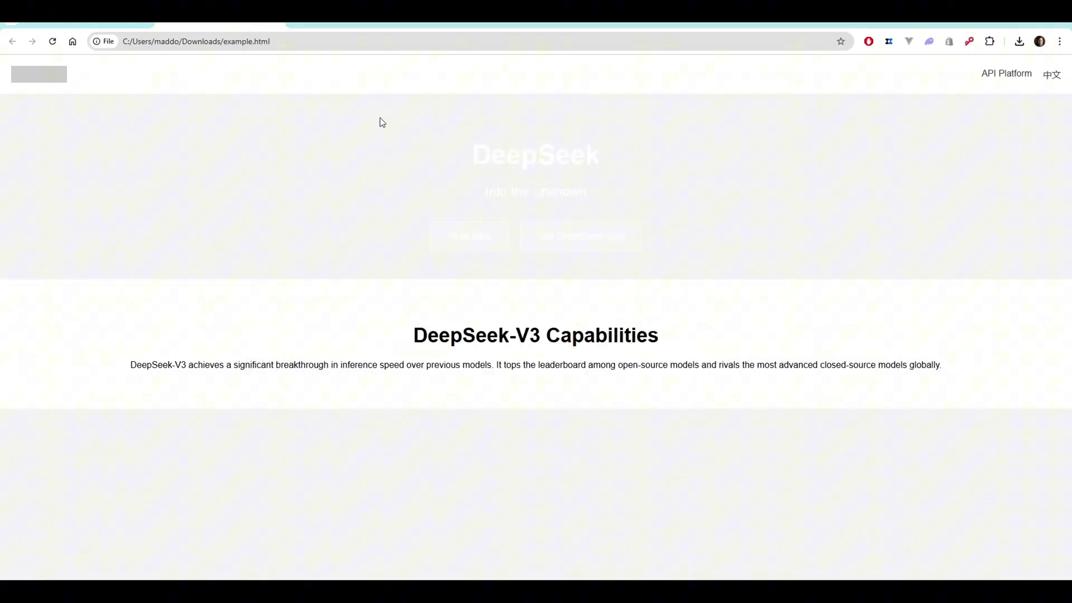
# Step: Compare the example.html hero heading and capabilities section against the original DeepSeek screenshot
pyautogui.moveTo(794, 127); pyautogui.dragTo(771, 112)
pyautogui.click(248, 118)
pyautogui.click(811, 115)
pyautogui.moveTo(1071, 224); pyautogui.dragTo(1071, 139)
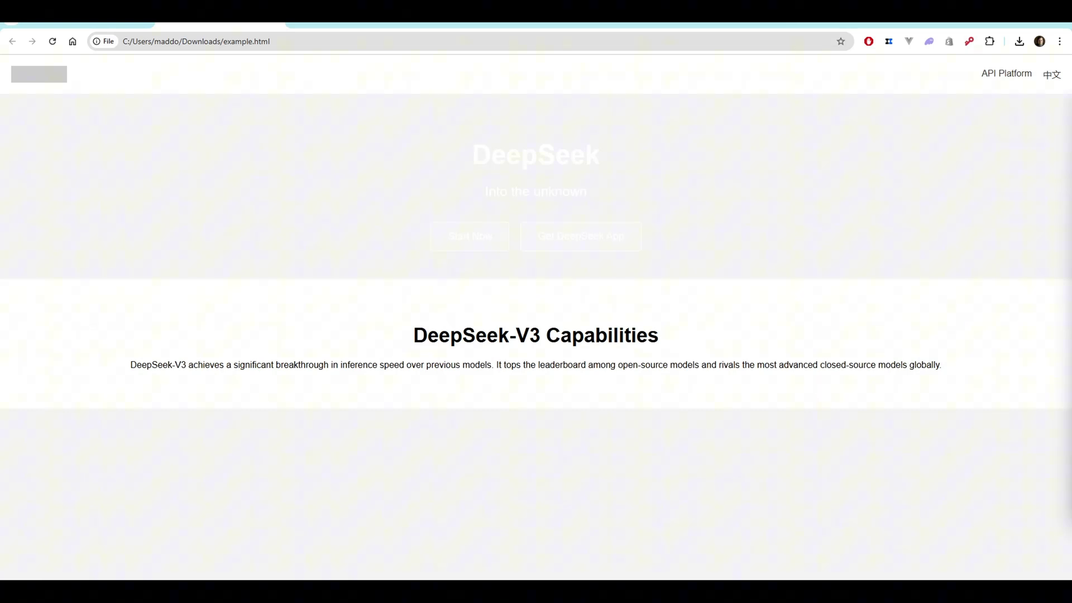
pyautogui.moveTo(965, 371); pyautogui.dragTo(160, 376)
pyautogui.click(160, 376)
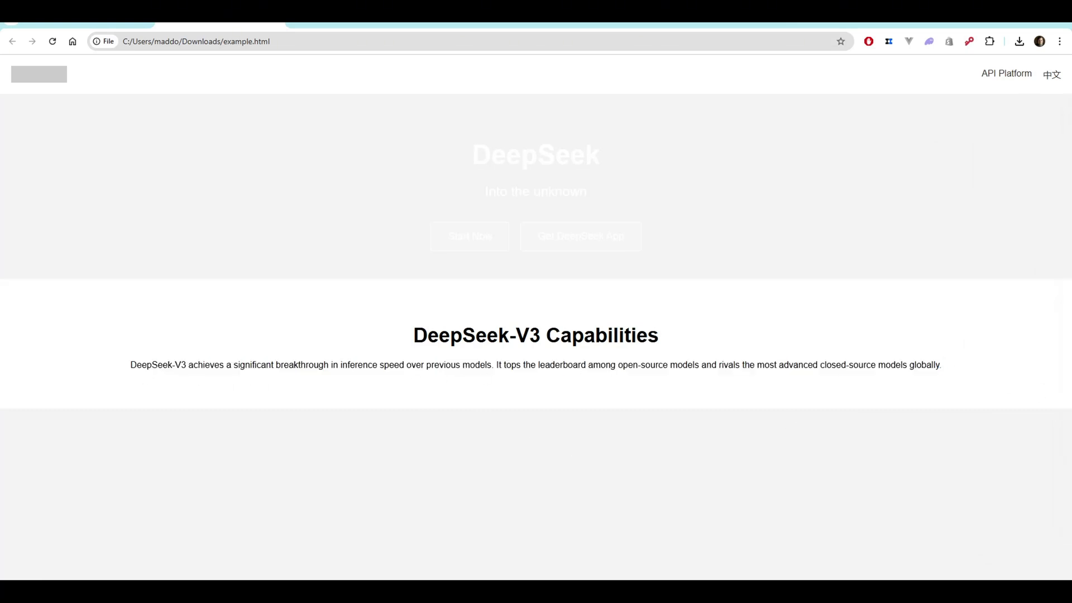
pyautogui.moveTo(1061, 136); pyautogui.dragTo(681, 144)
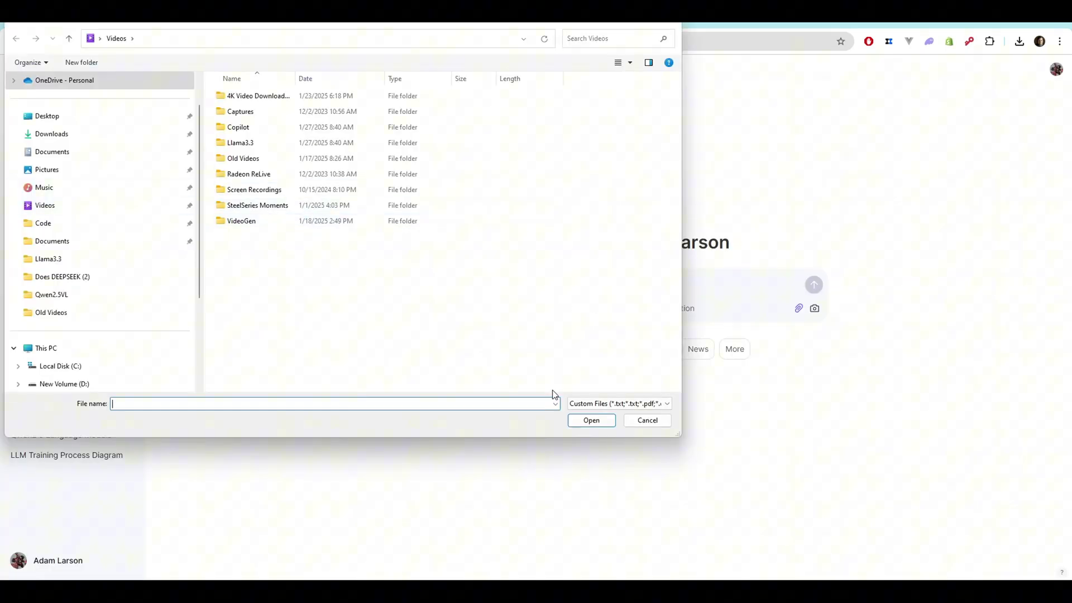
pyautogui.click(583, 404)
pyautogui.click(585, 425)
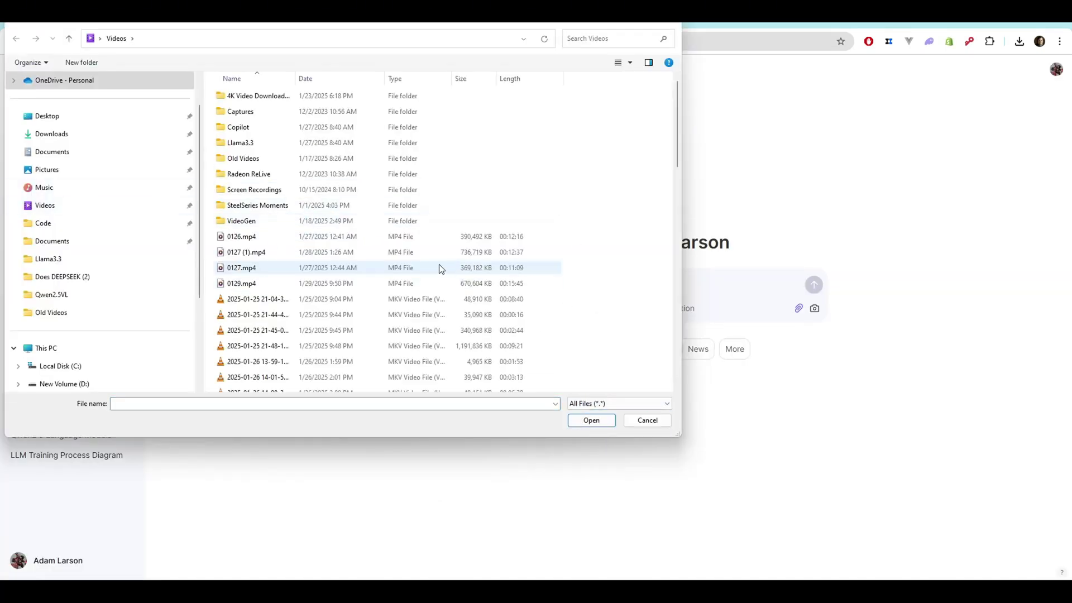
pyautogui.click(329, 362)
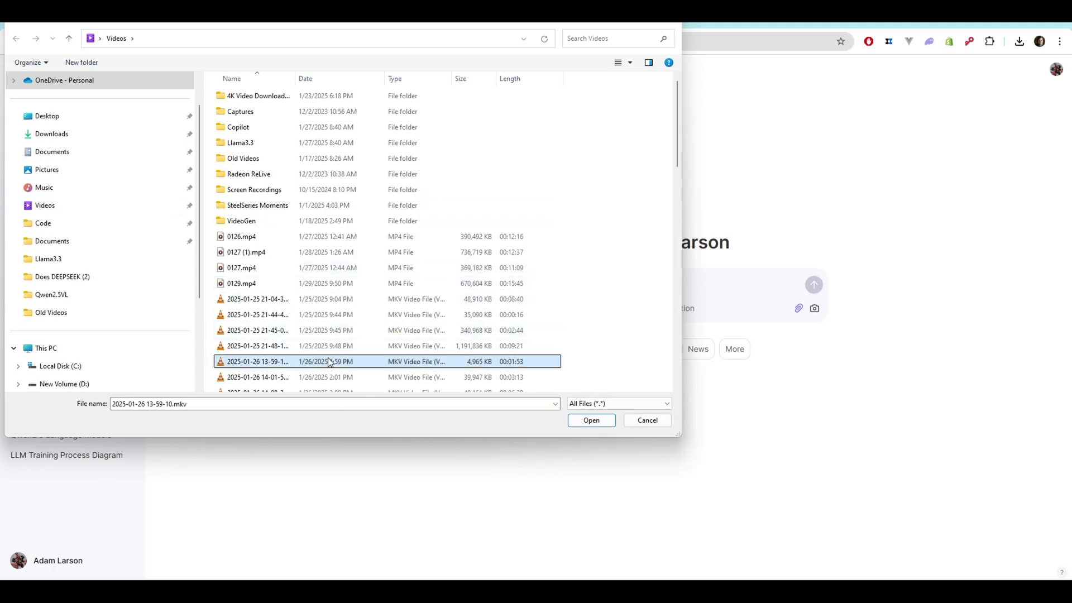
pyautogui.click(579, 421)
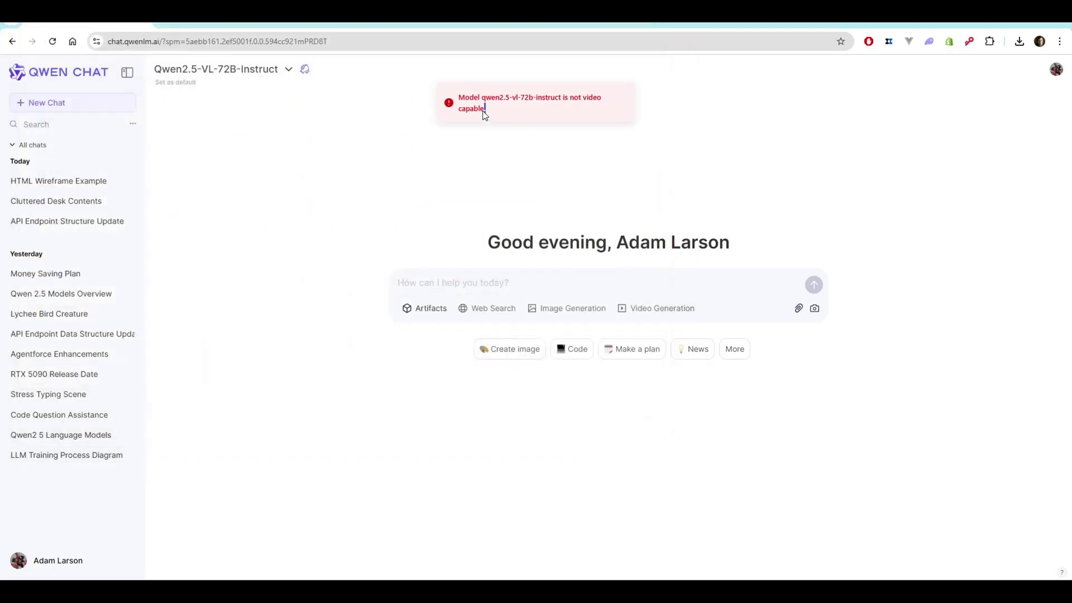
pyautogui.tripleClick(476, 107)
pyautogui.click(528, 120)
# Step: Paste the long component code, ending in </script>, into the message box
pyautogui.hotkey('ctrl', 'v')
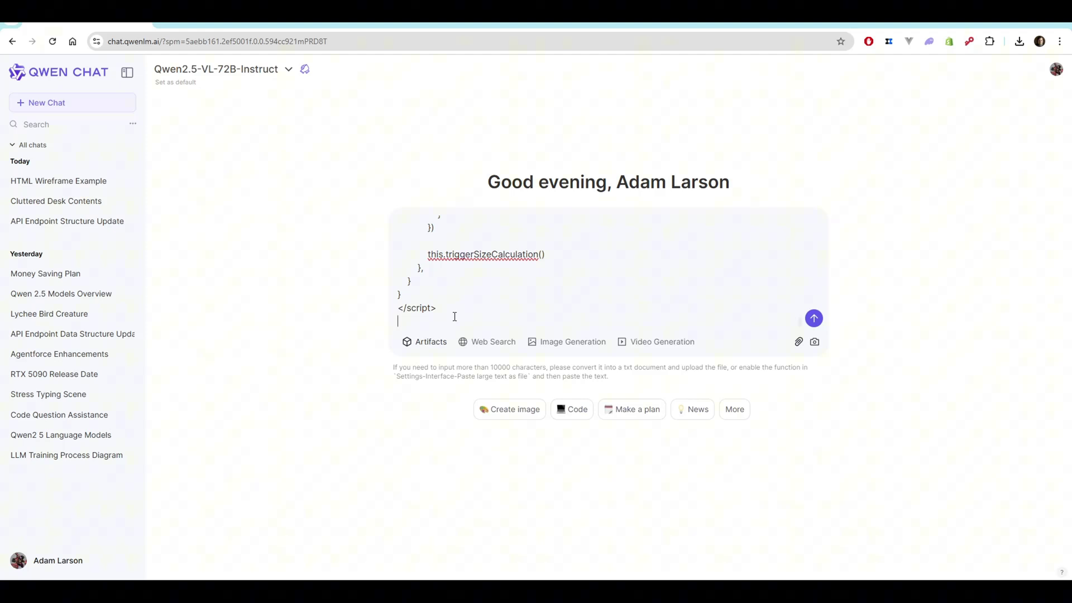
# Step: Try sending the oversized code prompt, then clear it after the 10000-character error
pyautogui.hotkey('ctrl', 'v')
pyautogui.press('Return')
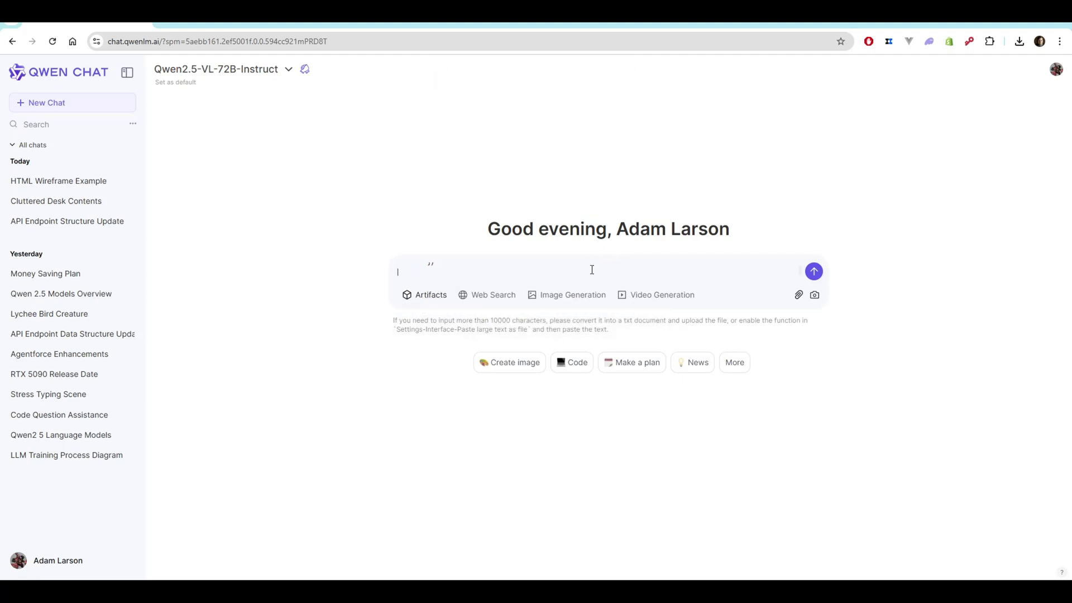
pyautogui.hotkey('ctrl', 'a')
pyautogui.press('BackSpace')
# Step: Write the request for an Email tab beside Raleon Insights filtered on email
pyautogui.hotkey('ctrl', 'v')
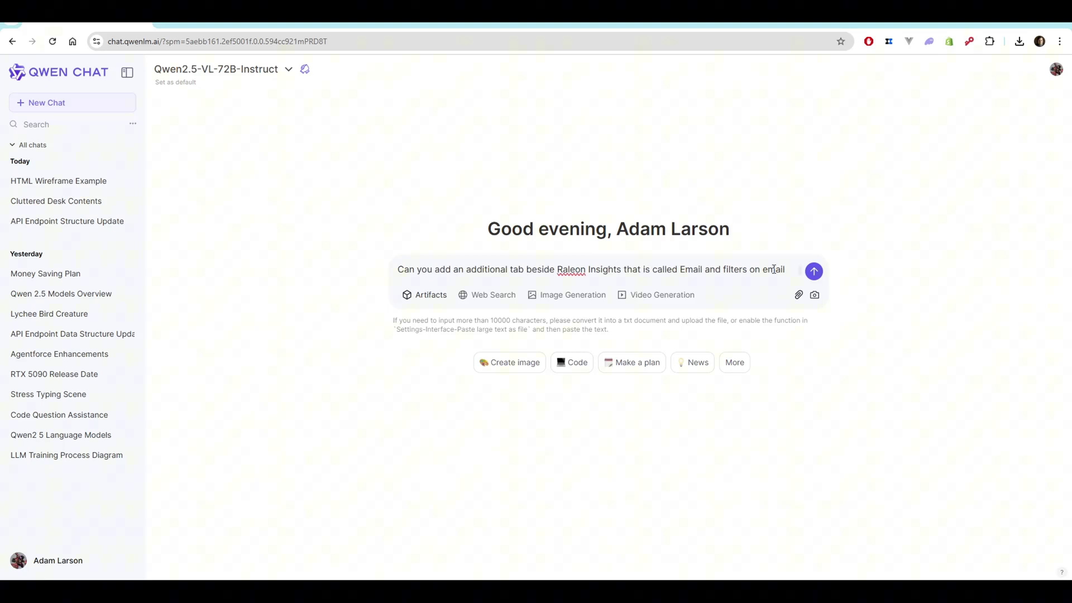
pyautogui.hotkey('ctrl', 'z')
pyautogui.hotkey('ctrl', 'z')
pyautogui.hotkey('ctrl', 'v')
pyautogui.hotkey('ctrl', 'a')
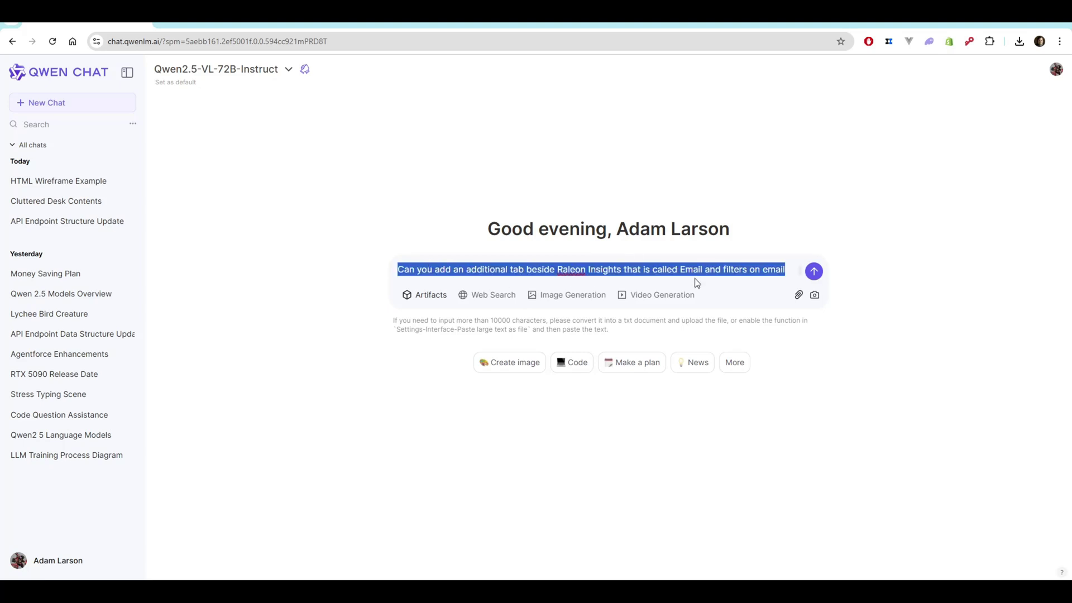
pyautogui.click(724, 270)
pyautogui.hotkey('ctrl', 'a')
pyautogui.press('BackSpace')
pyautogui.hotkey('ctrl', 'z')
pyautogui.hotkey('ctrl', 'v')
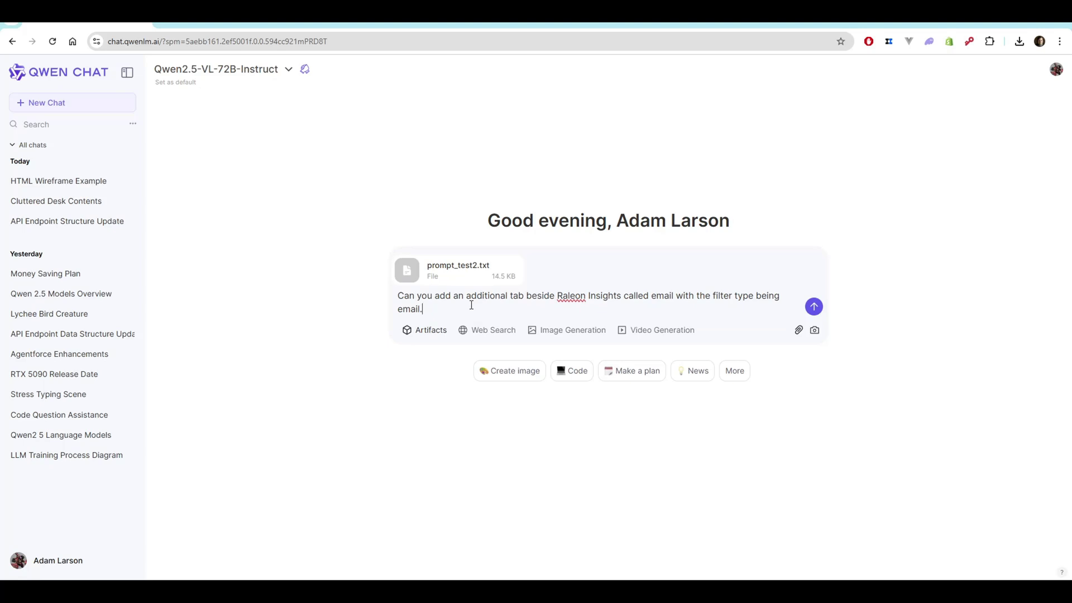
pyautogui.moveTo(436, 306); pyautogui.dragTo(400, 297)
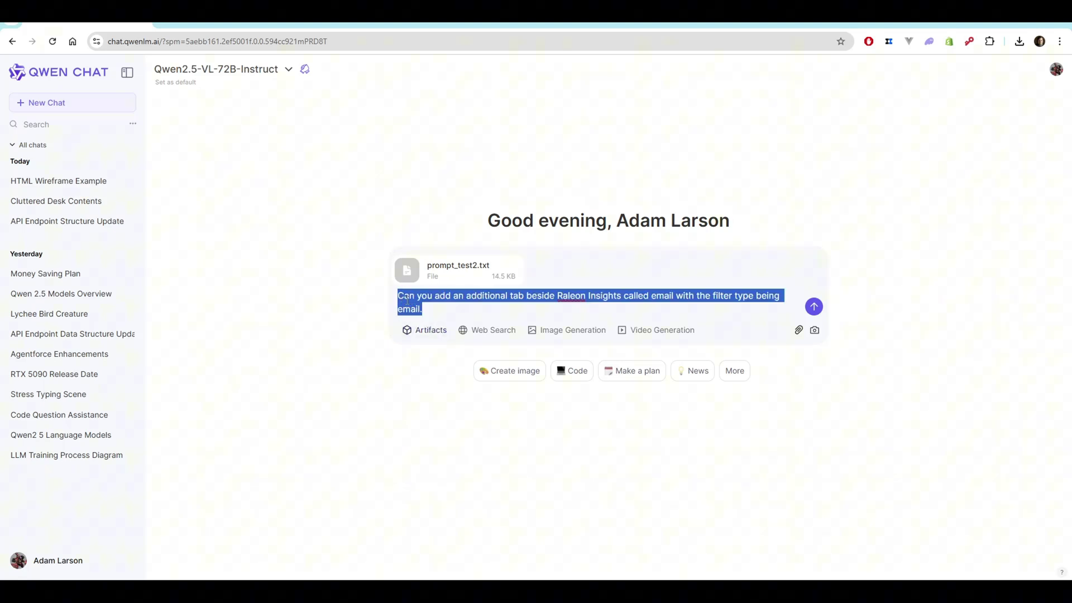
pyautogui.moveTo(426, 272)
# Step: Send the Email-tab request with prompt_test2.txt attached and review the reply
pyautogui.click(813, 307)
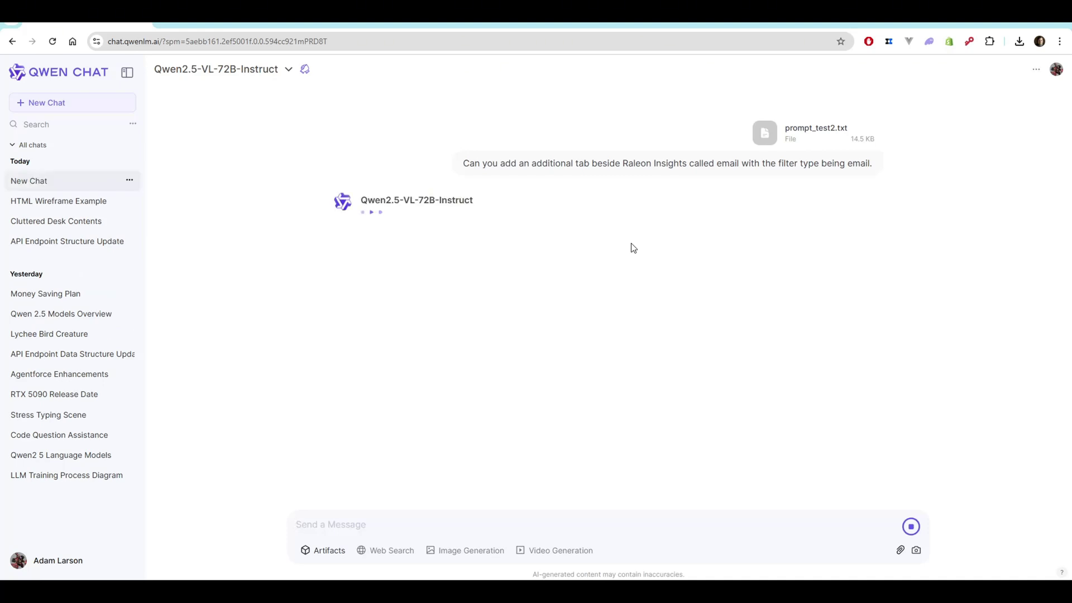
pyautogui.scroll(1, 557, 416)
pyautogui.scroll(5, 558, 416)
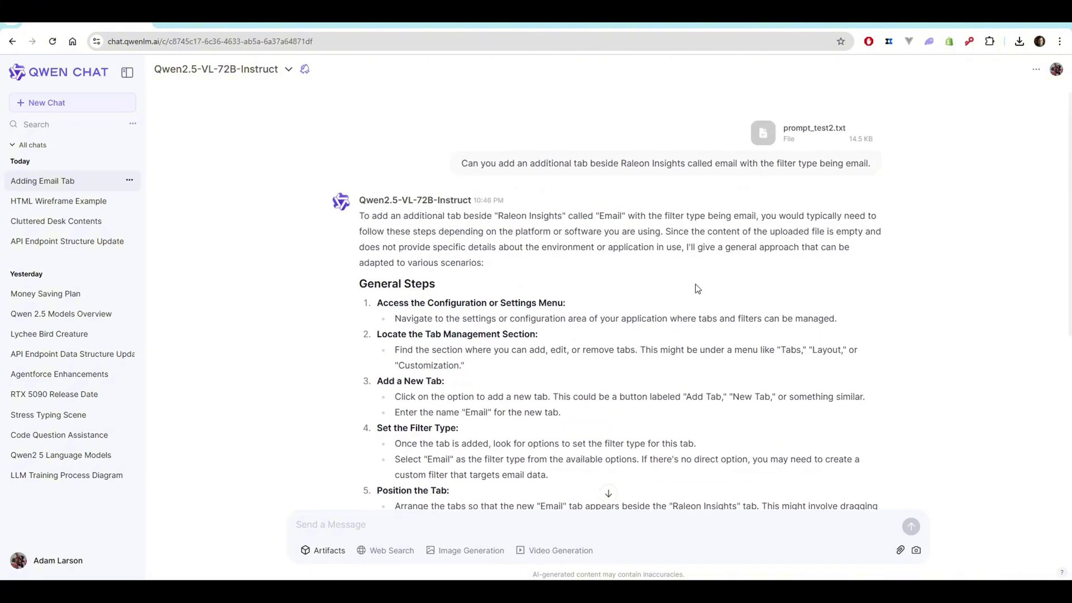
# Step: Follow up with the Rules div snippet, asking for the actual filter code
pyautogui.scroll(-5, 539, 343)
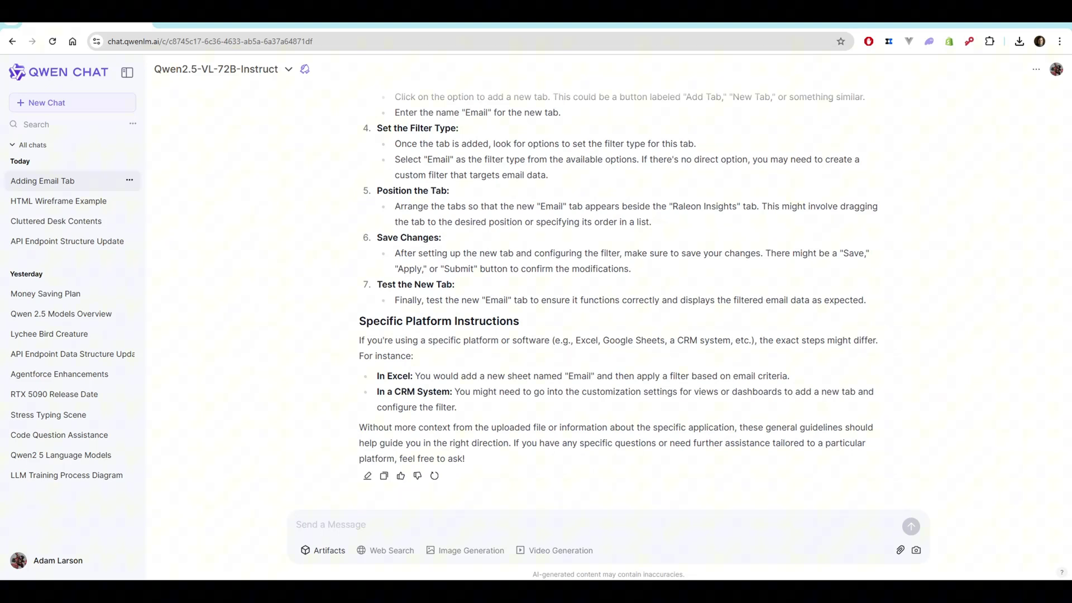
pyautogui.write('<div @click="activeFilterTab = \'rule\'" :class="{ \'bg-gray-100 text-gray-900\': activeFilterTab === \'rule\', \'text-gray-600 hover:bg-gray-100\': activeFilterTab !== \'rule\' }" class="px-4 py-1.5 rounded-lg text-sm font-medium transition-all duration-200 cursor-pointer" > Rules </div> No i mean give me the code to add a new filter in the code I gave you')
pyautogui.press('Return')
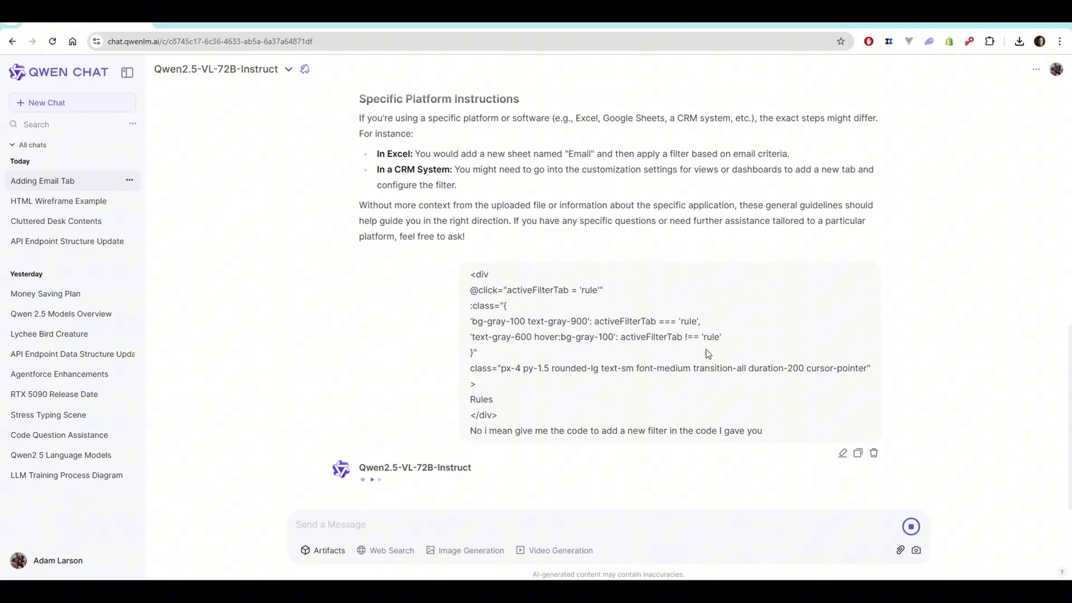
# Step: Review the original Email-tab request, then move to the reply's HTML adding an Email tab beside Rules
pyautogui.scroll(15, 698, 350)
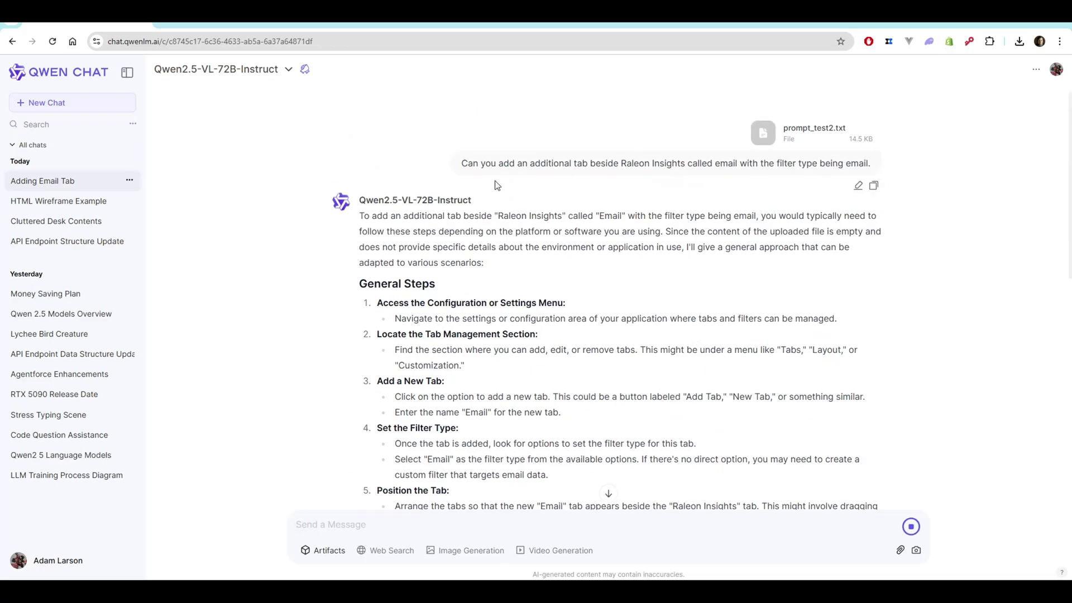
pyautogui.moveTo(468, 163); pyautogui.dragTo(869, 175)
pyautogui.click(639, 349)
pyautogui.scroll(-10, 642, 349)
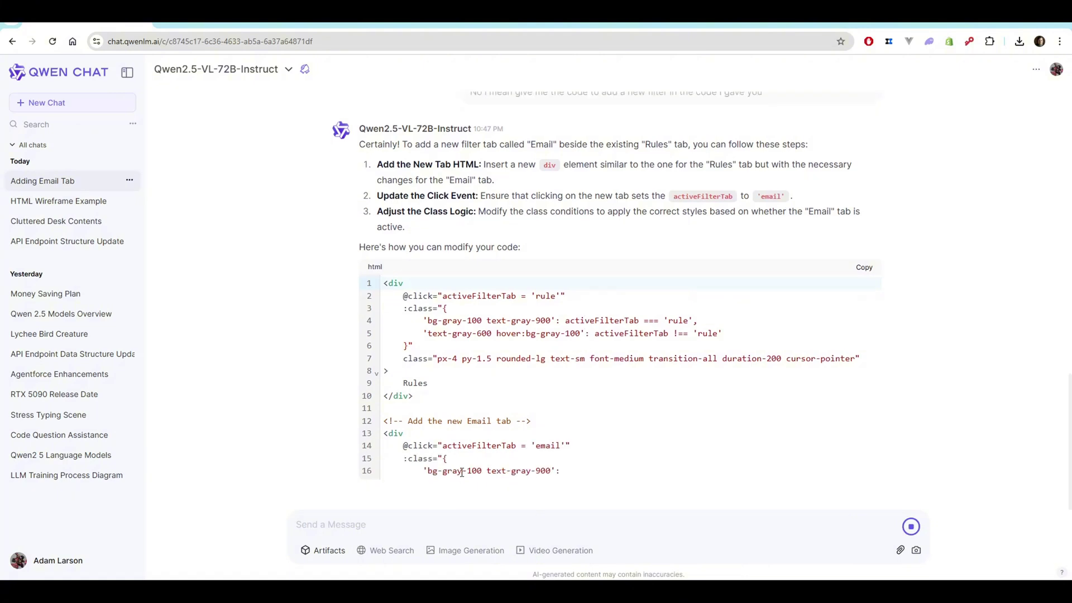
pyautogui.scroll(2, 496, 408)
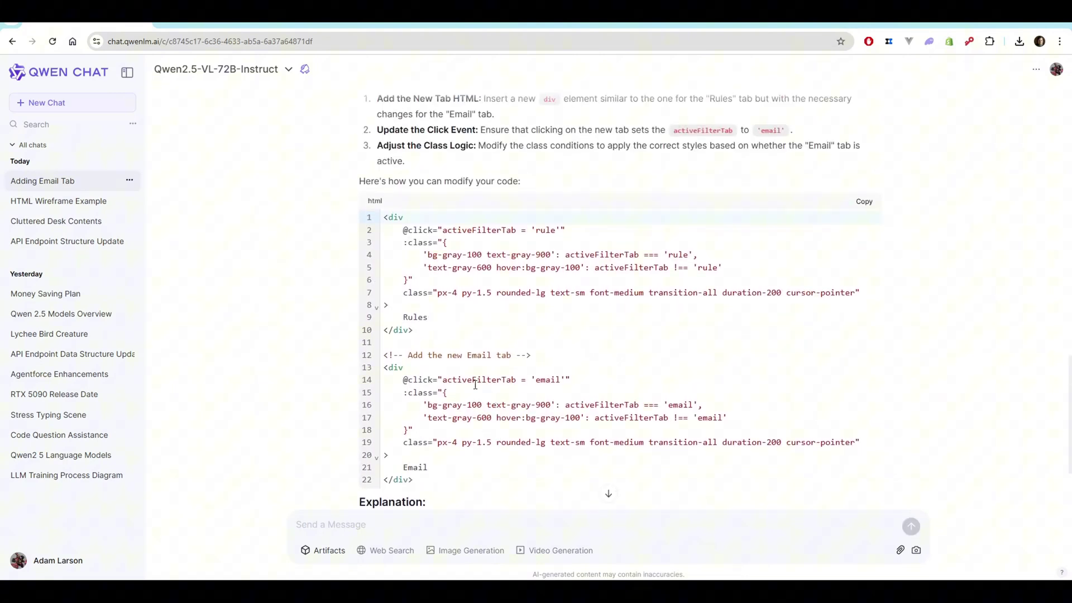
pyautogui.click(564, 379)
pyautogui.scroll(-1, 459, 374)
pyautogui.click(445, 415)
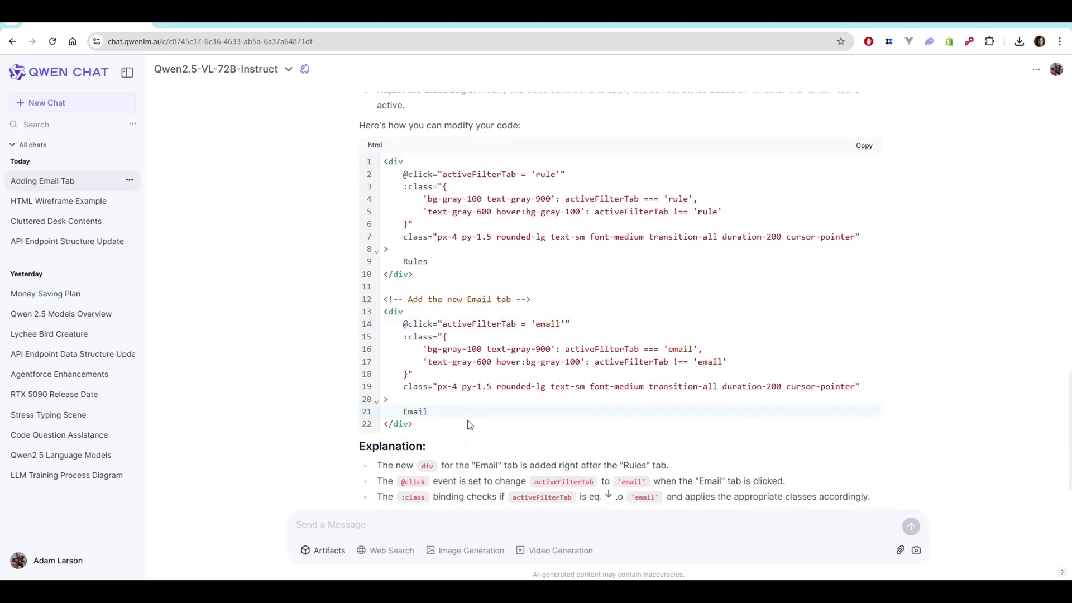
pyautogui.scroll(-2, 471, 425)
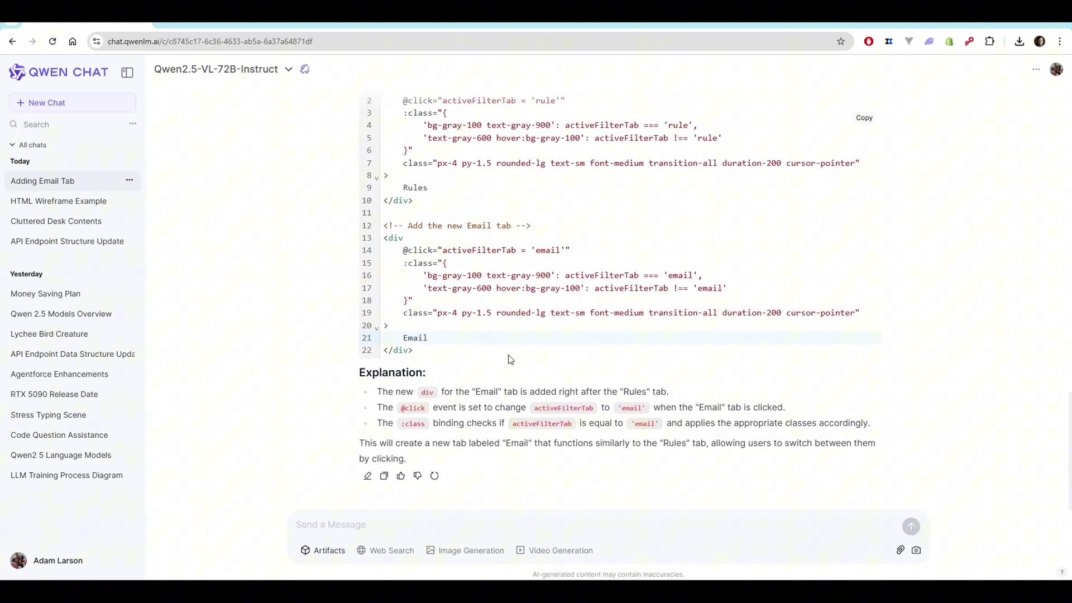
pyautogui.scroll(6, 510, 359)
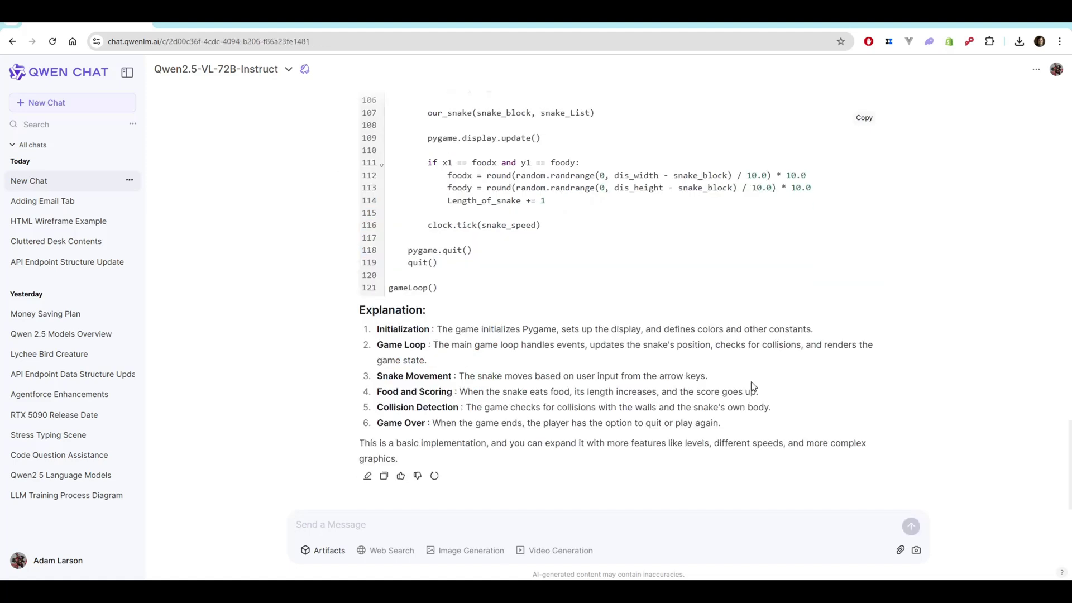
# Step: Copy the pygame snake game code from the model's reply
pyautogui.click(867, 124)
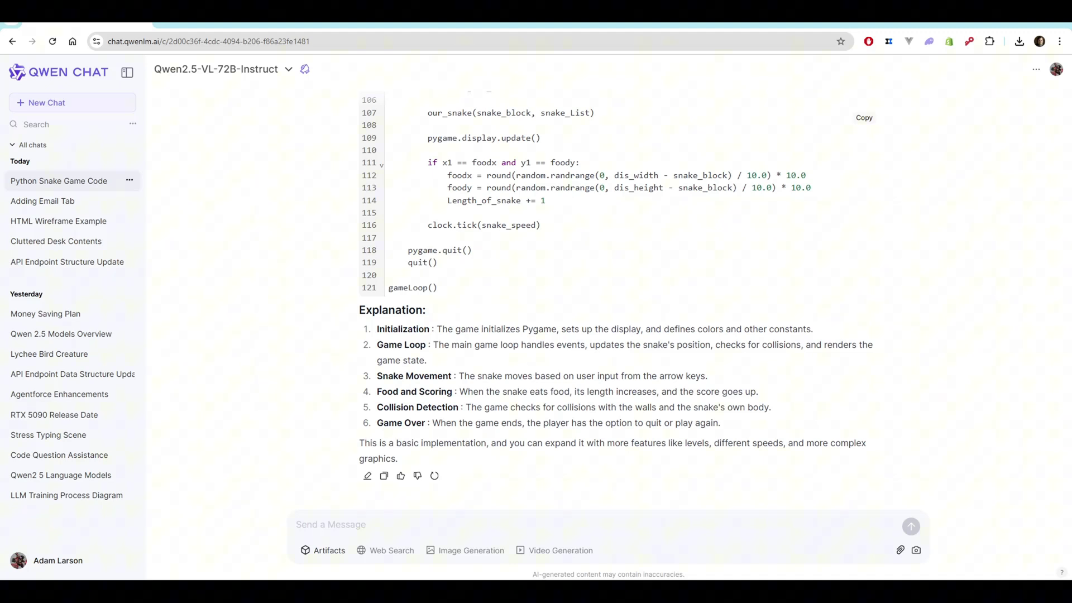
# Step: Place the Snake Game window over the chat and steer the snake to eat the first food
pyautogui.moveTo(600, 166); pyautogui.dragTo(566, 164)
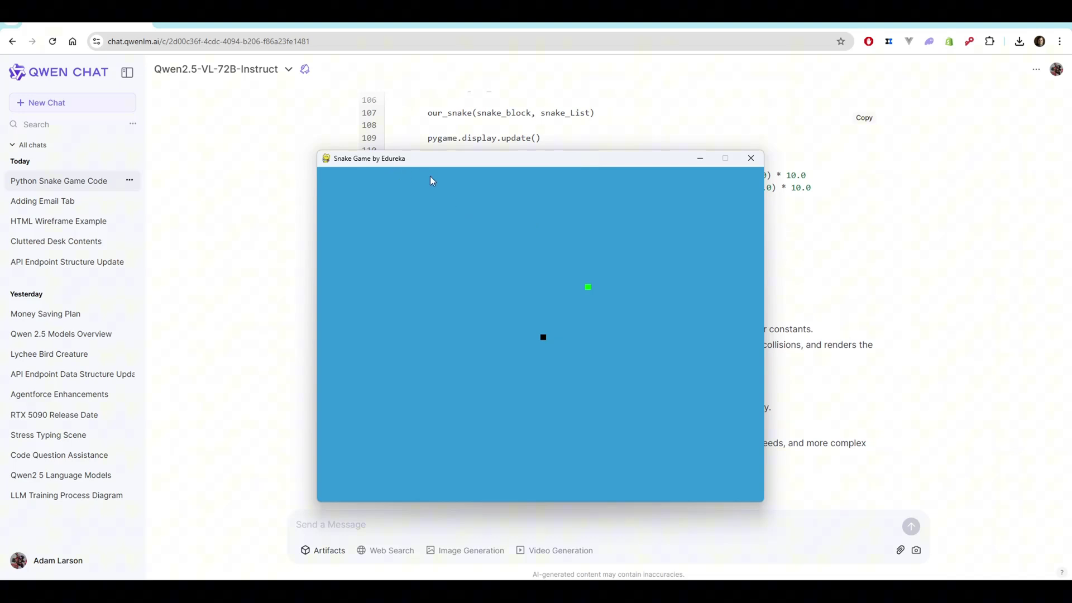
pyautogui.press('Down')
pyautogui.press('Up')
pyautogui.press('Right')
pyautogui.press('Up')
pyautogui.press('Left')
pyautogui.press('Down')
pyautogui.press('Left')
pyautogui.press('Down')
pyautogui.press('Up')
pyautogui.press('Right')
pyautogui.press('Up')
pyautogui.press('Right')
pyautogui.press('Down')
# Step: Keep steering with the arrow keys to eat more food and lengthen the snake
pyautogui.press('Down')
pyautogui.press('Right')
pyautogui.press('Up')
pyautogui.press('Left')
pyautogui.press('Up')
pyautogui.press('Left')
pyautogui.press('Down')
pyautogui.press('Right')
pyautogui.press('Up')
pyautogui.press('Left')
pyautogui.press('Up')
pyautogui.press('Left')
pyautogui.press('Down')
pyautogui.press('Right')
pyautogui.press('Up')
pyautogui.press('Left')
pyautogui.press('Up')
pyautogui.press('Right')
pyautogui.press('Down')
pyautogui.press('Left')
pyautogui.press('Up')
pyautogui.press('Right')
pyautogui.press('Up')
pyautogui.press('Left')
# Step: Continue guiding the growing snake around the window toward each new food
pyautogui.press('Down')
pyautogui.press('Left')
pyautogui.press('Up')
pyautogui.press('Right')
pyautogui.press('Up')
pyautogui.press('Right')
pyautogui.press('Down')
pyautogui.press('Left')
pyautogui.press('Up')
pyautogui.press('Right')
pyautogui.press('Down')
pyautogui.press('Left')
pyautogui.press('Down')
pyautogui.press('Right')
pyautogui.press('Up')
pyautogui.press('Right')
pyautogui.press('Down')
pyautogui.press('Left')
pyautogui.press('Down')
pyautogui.press('Right')
pyautogui.press('Up')
pyautogui.press('Right')
pyautogui.press('Down')
pyautogui.press('Left')
pyautogui.press('Up')
pyautogui.press('Right')
pyautogui.press('Up')
pyautogui.press('Left')
pyautogui.press('Down')
pyautogui.press('Right')
pyautogui.press('Up')
# Step: Drive the snake right into the right wall to end the game
pyautogui.press('Right')
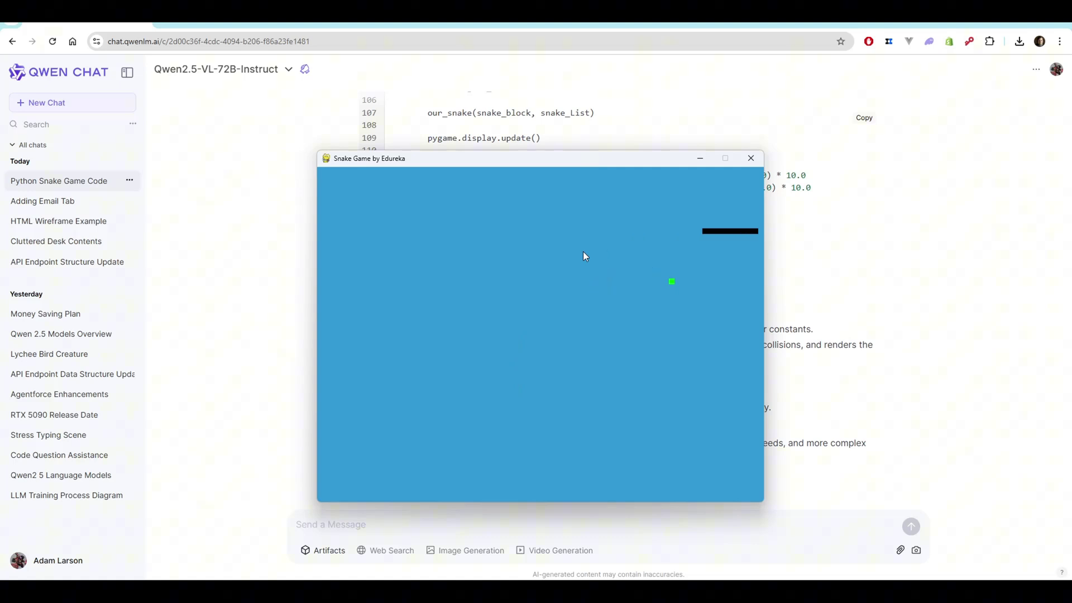